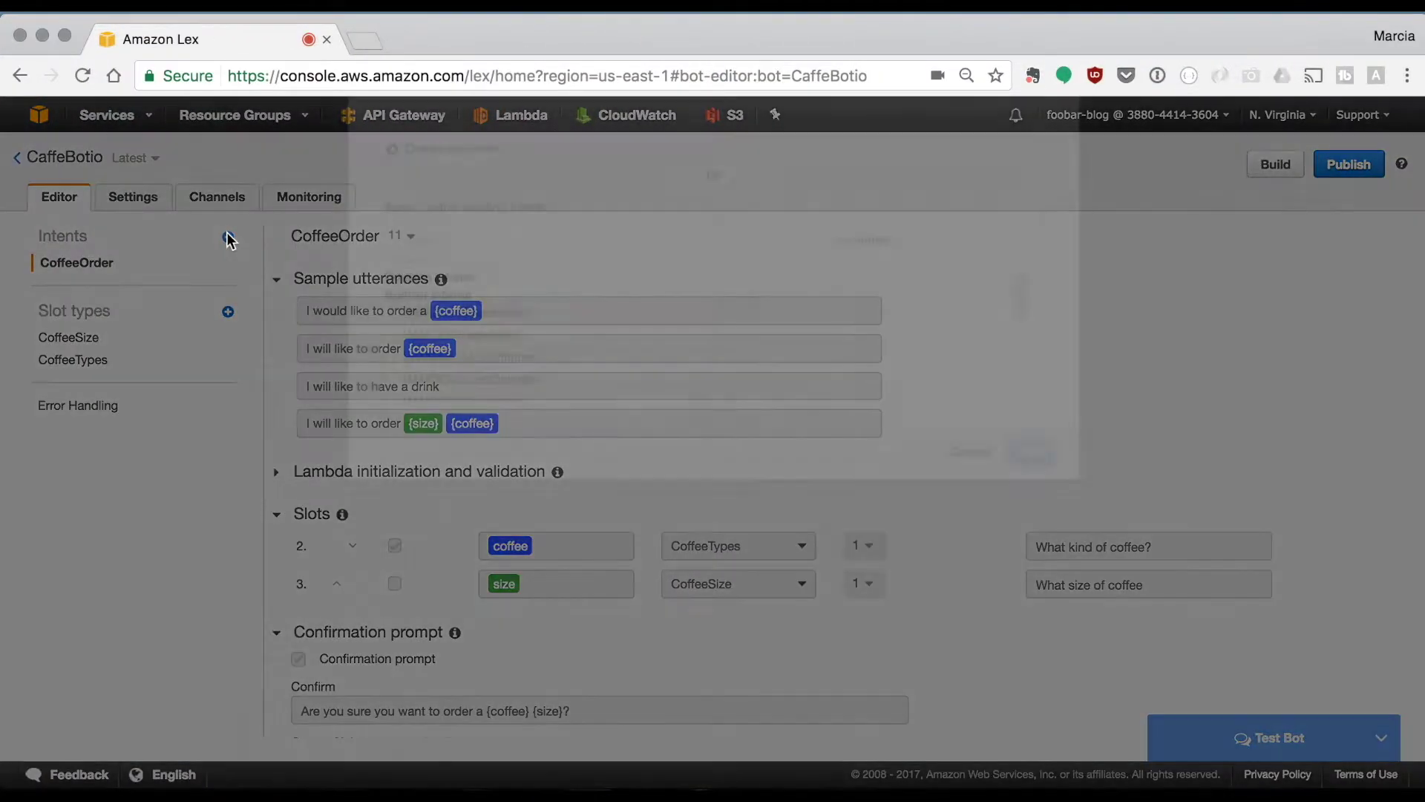
Step: Create a blank GreetingIntent and add the sample utterances Hello and Hi
click(456, 256)
text(GreetingIntent)
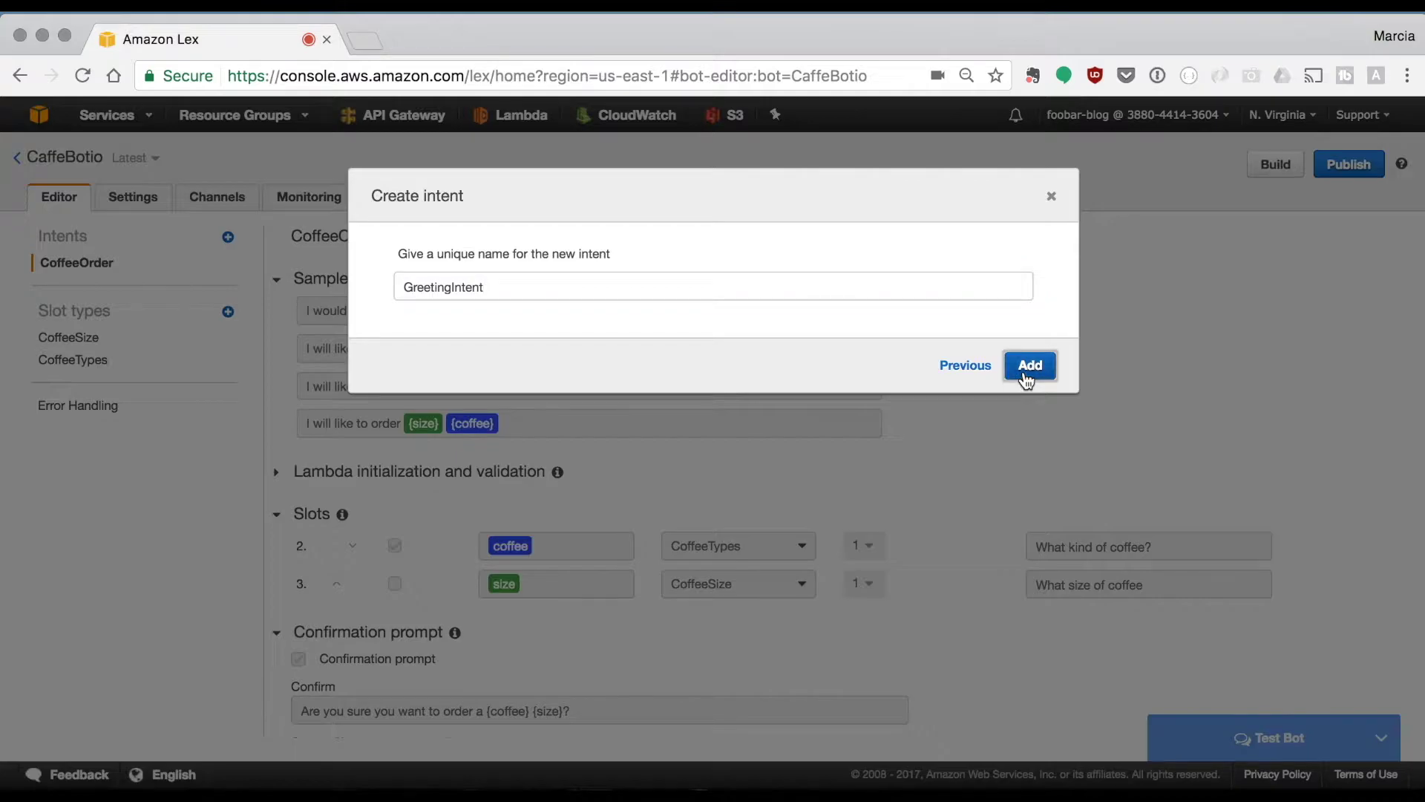
click(1029, 365)
text(Hello)
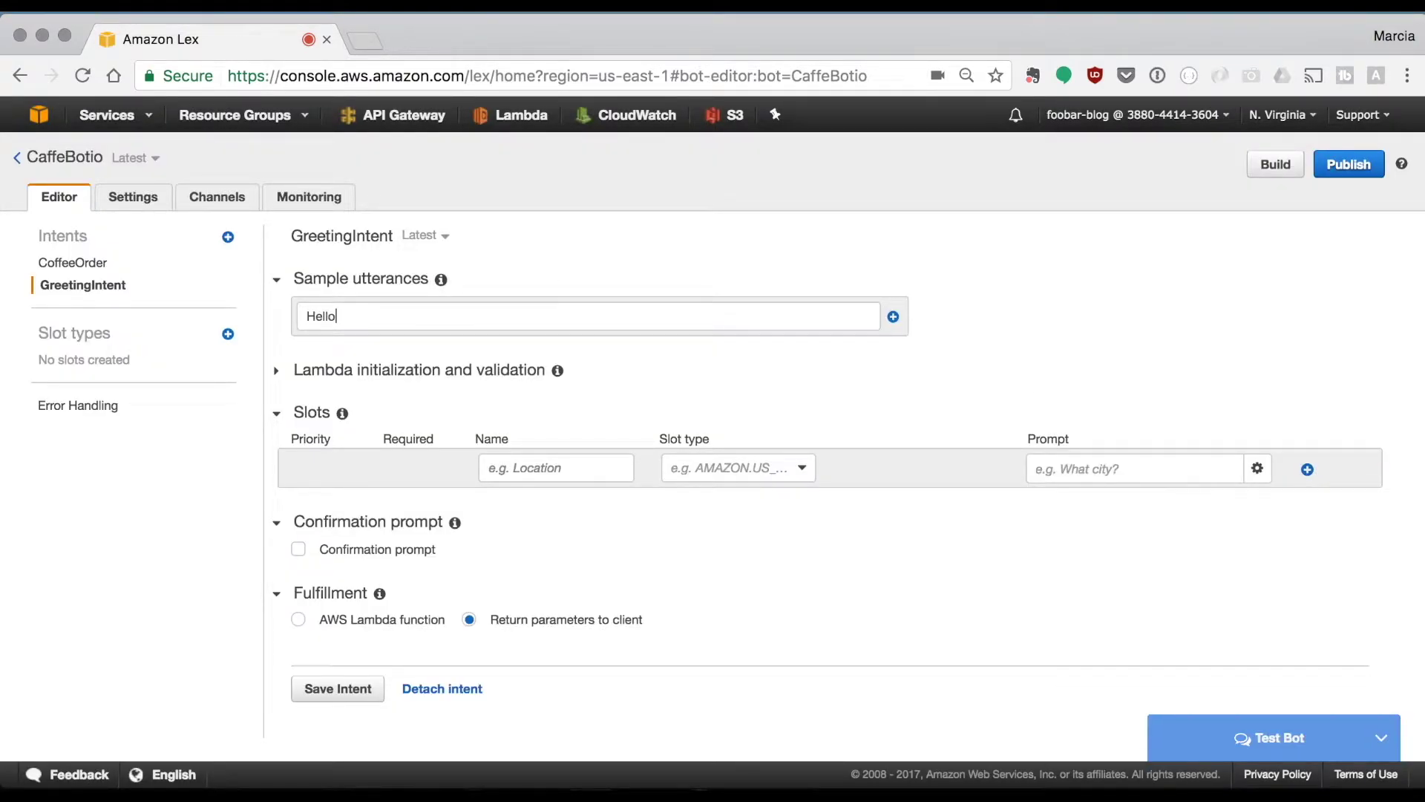
text(Hi)
key(Return)
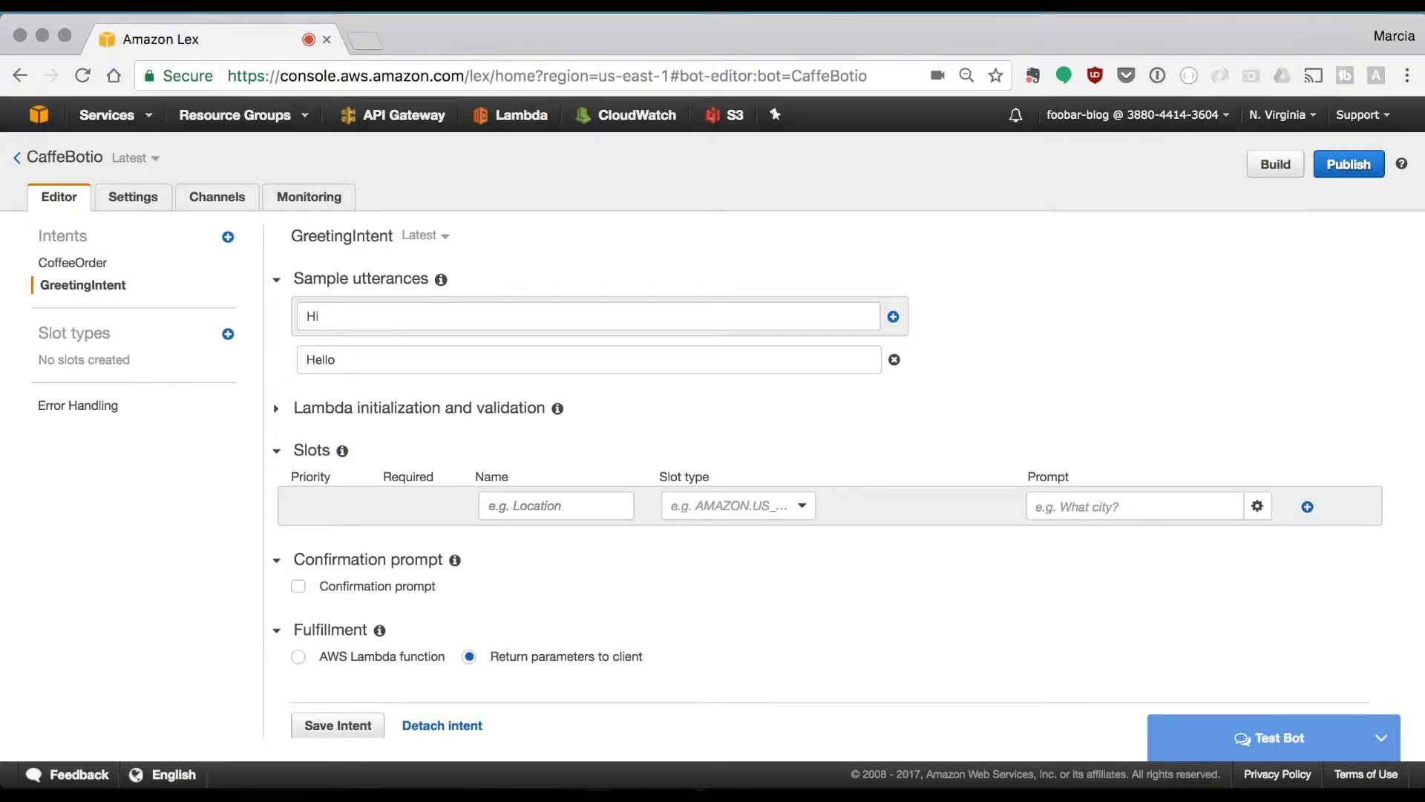
key(Return)
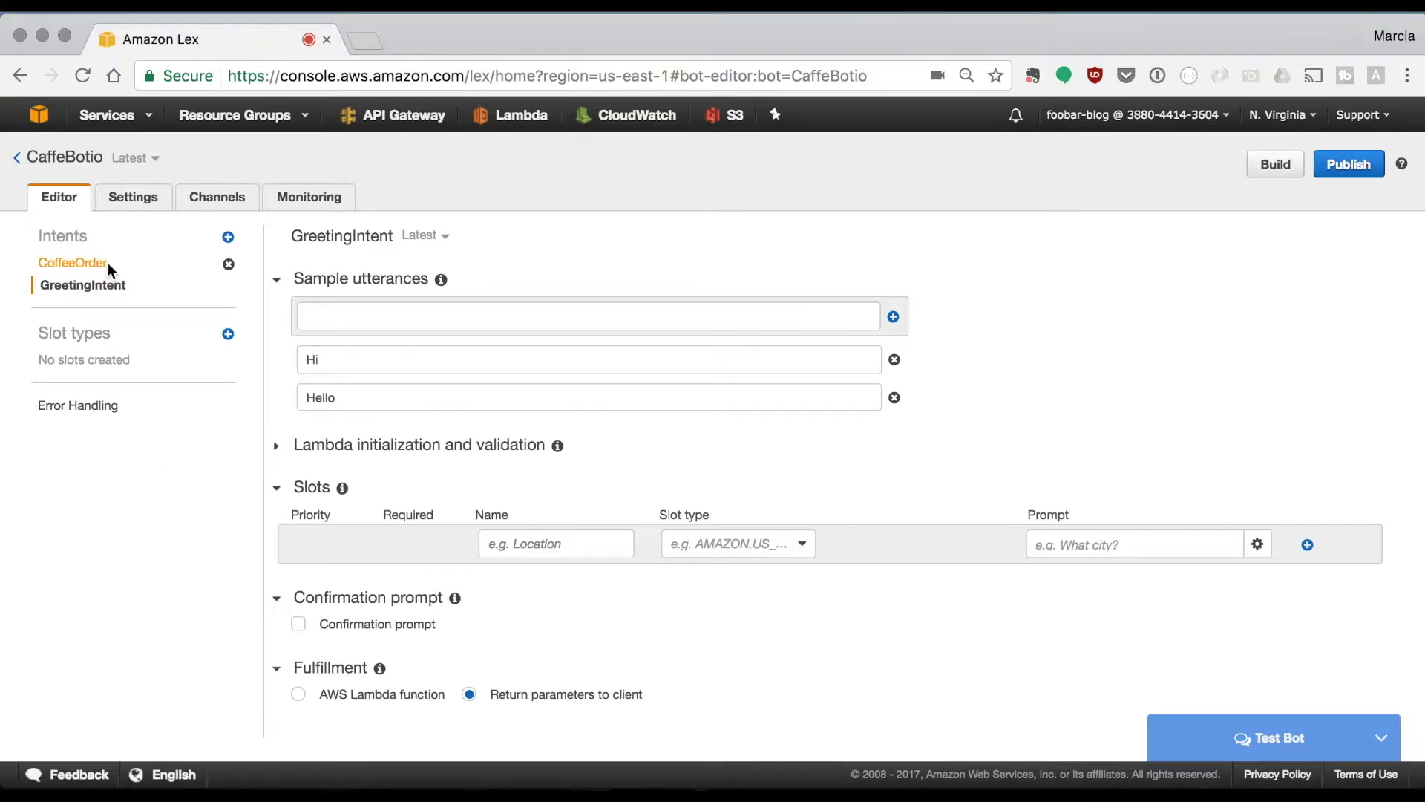
Step: Define a new user_feeling slot type with the value great
click(229, 336)
text(userstate)
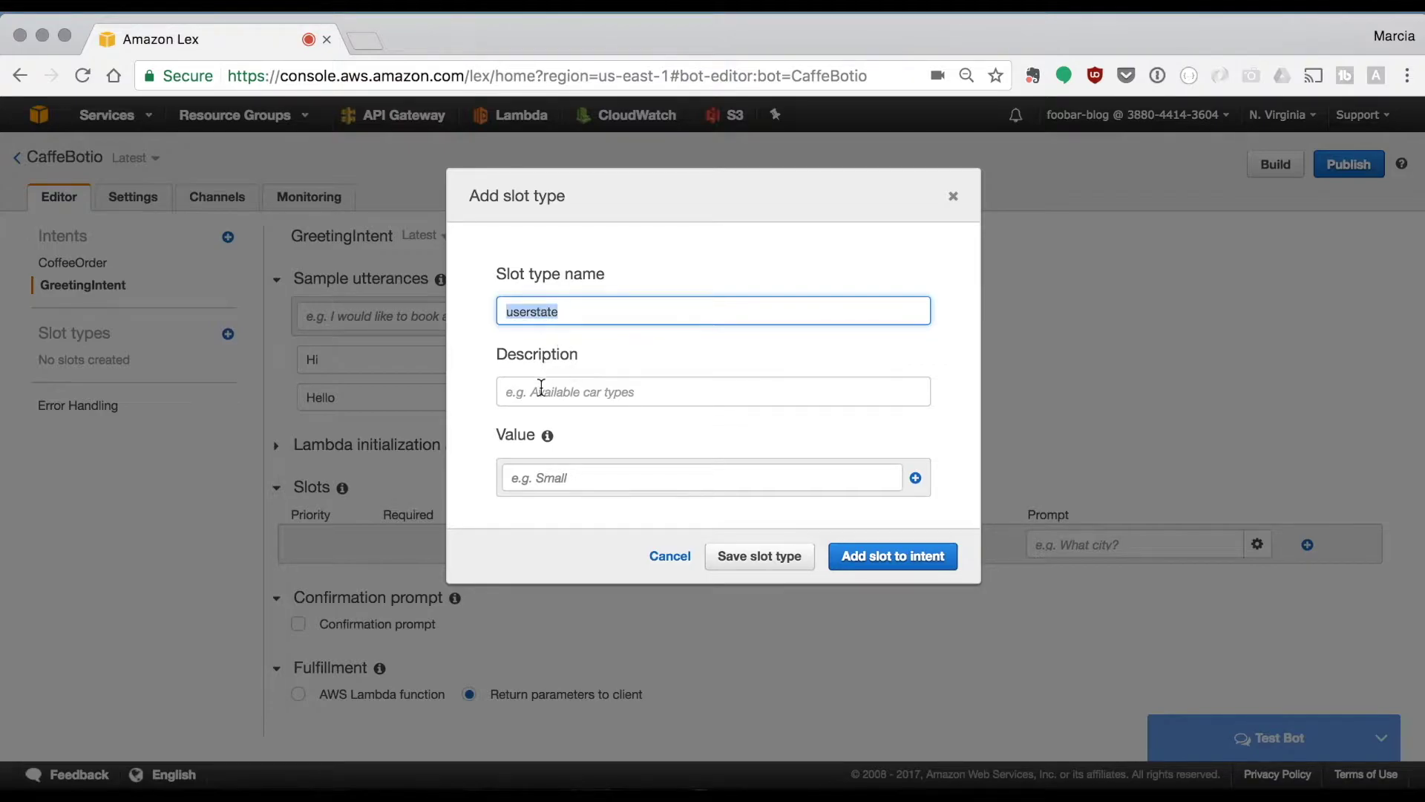
click(541, 389)
text(userstate)
click(540, 480)
text(great)
key(Return)
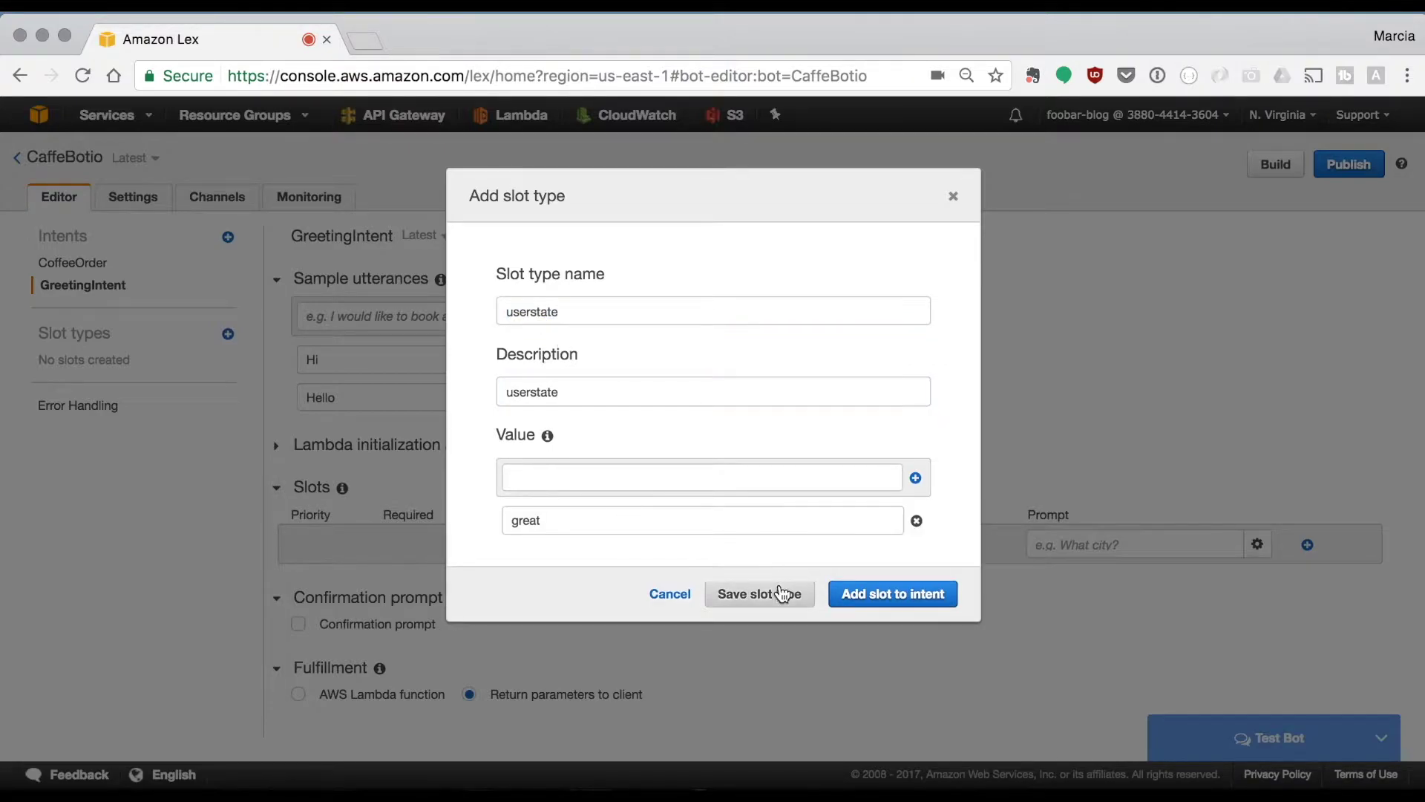
Step: Save user_feeling and add it to GreetingIntent, prompting 'How are you feeling today?'
click(760, 594)
text(_feeling)
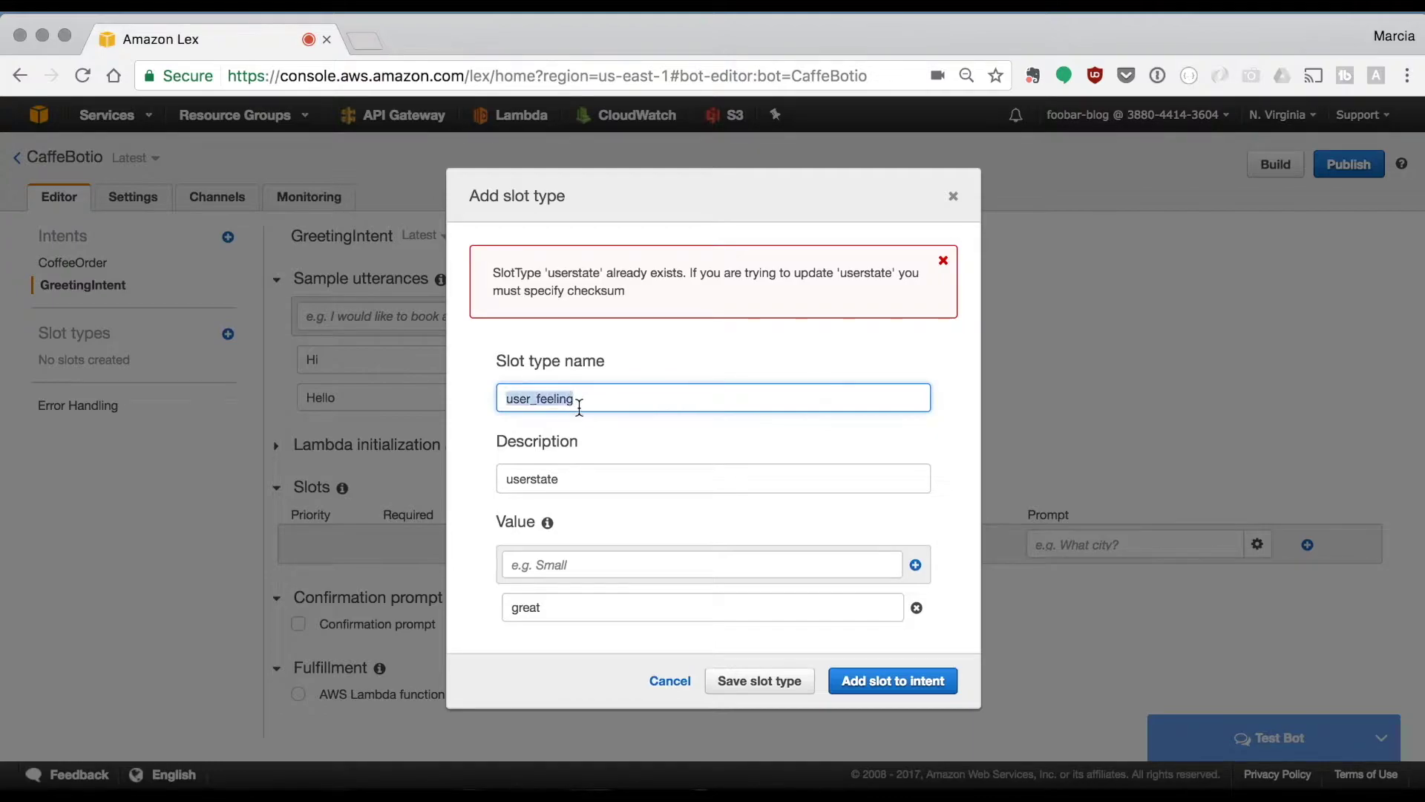
click(559, 477)
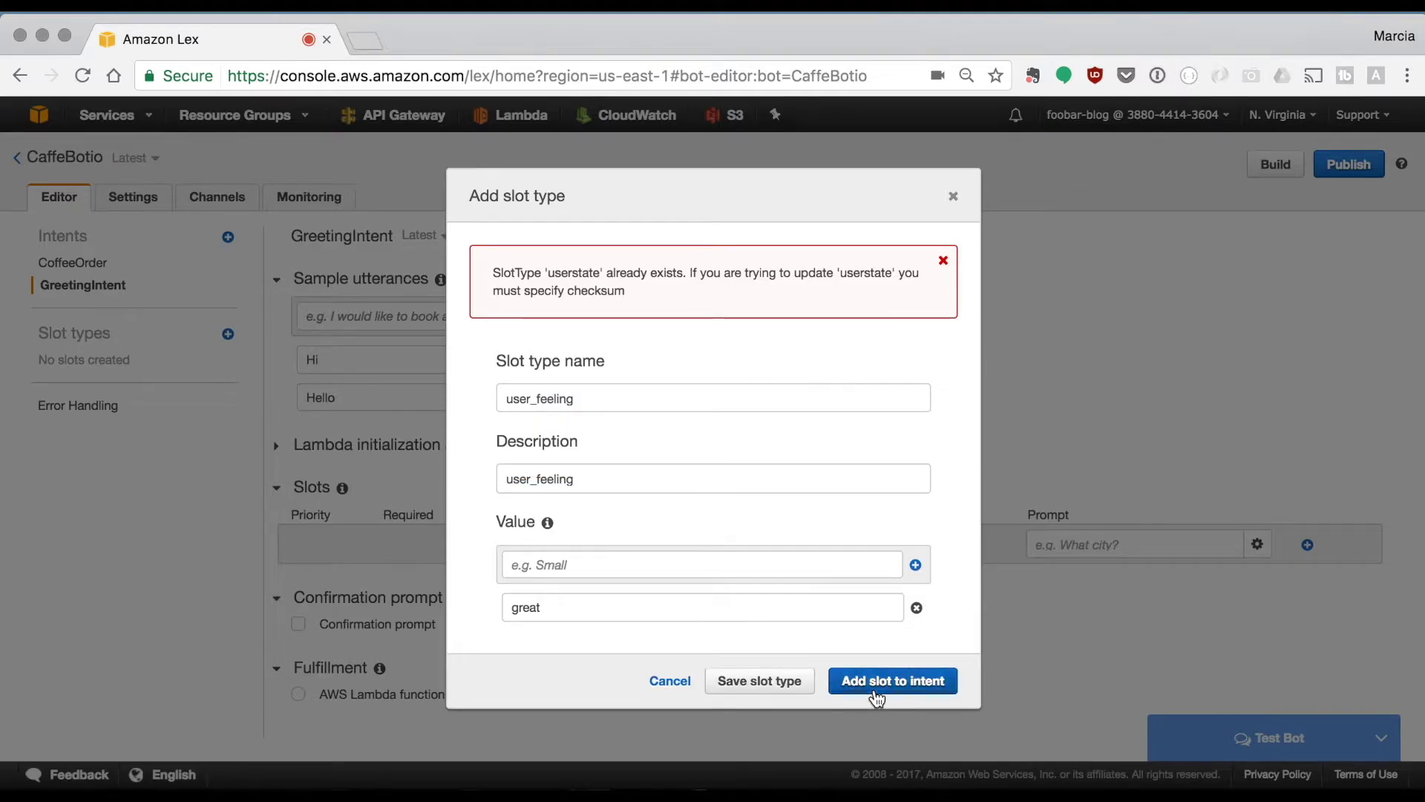
click(876, 691)
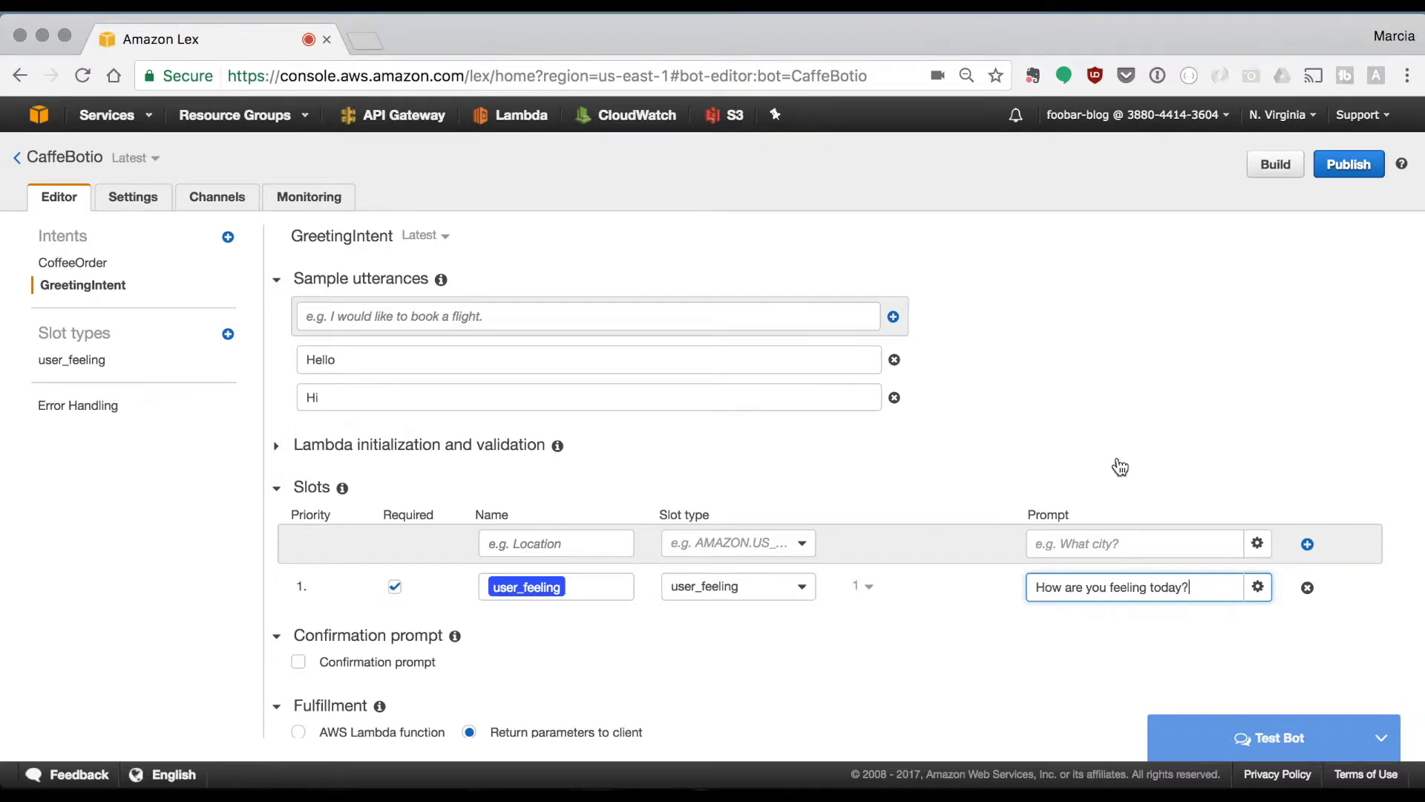
scroll(1120, 467, down, 3)
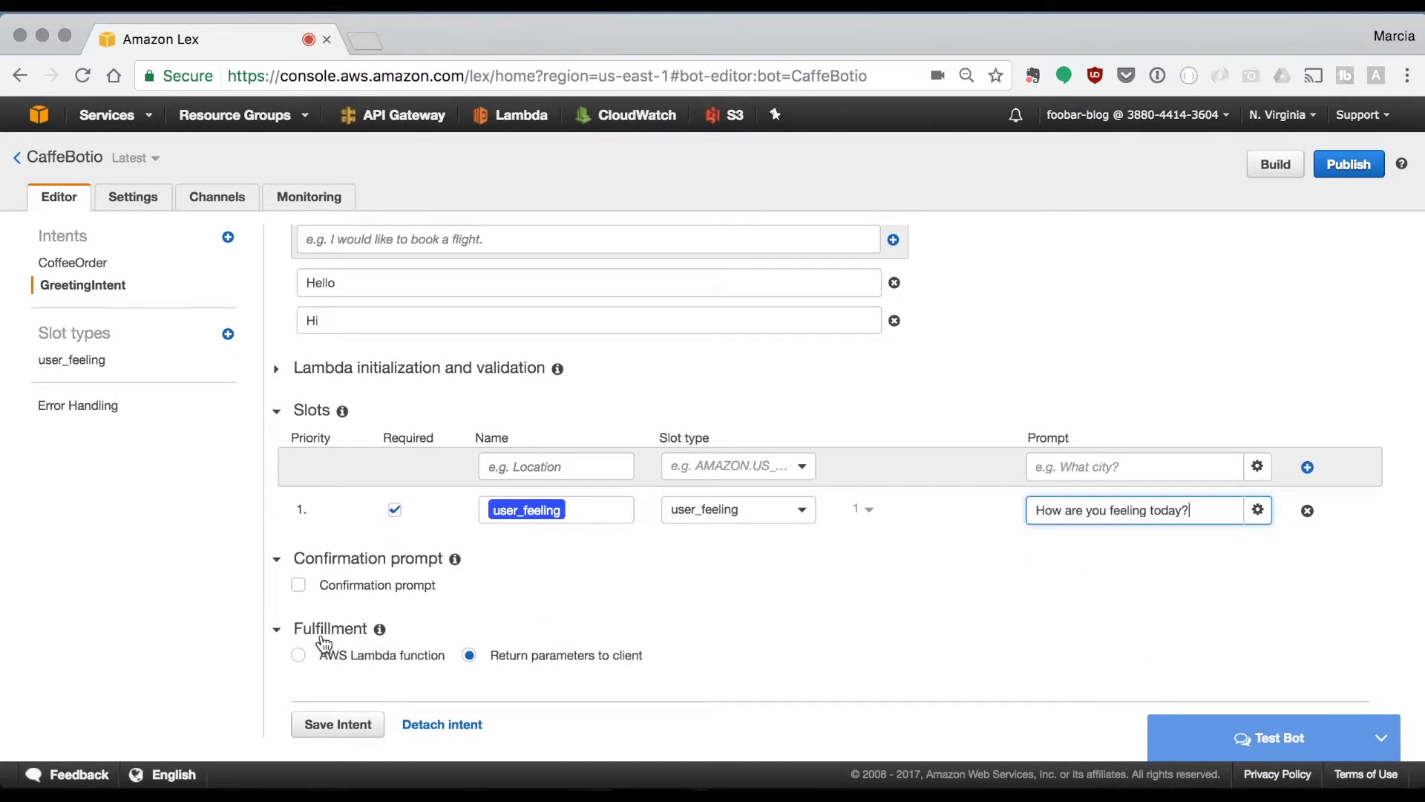
Step: Fulfill GreetingIntent with lex-test-1-dev-intents, grant Lex permission, and choose a follow-up message
click(301, 654)
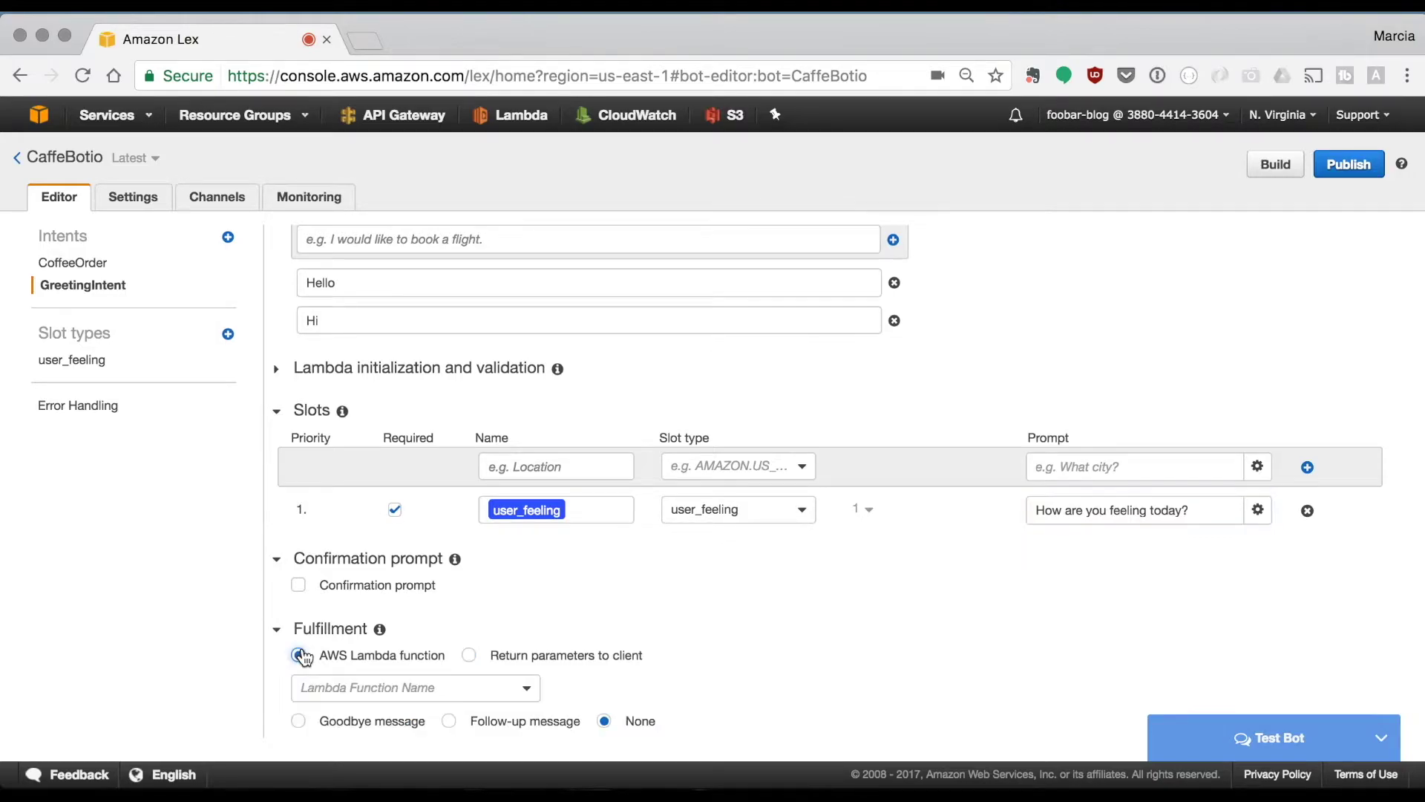
scroll(331, 637, down, 2)
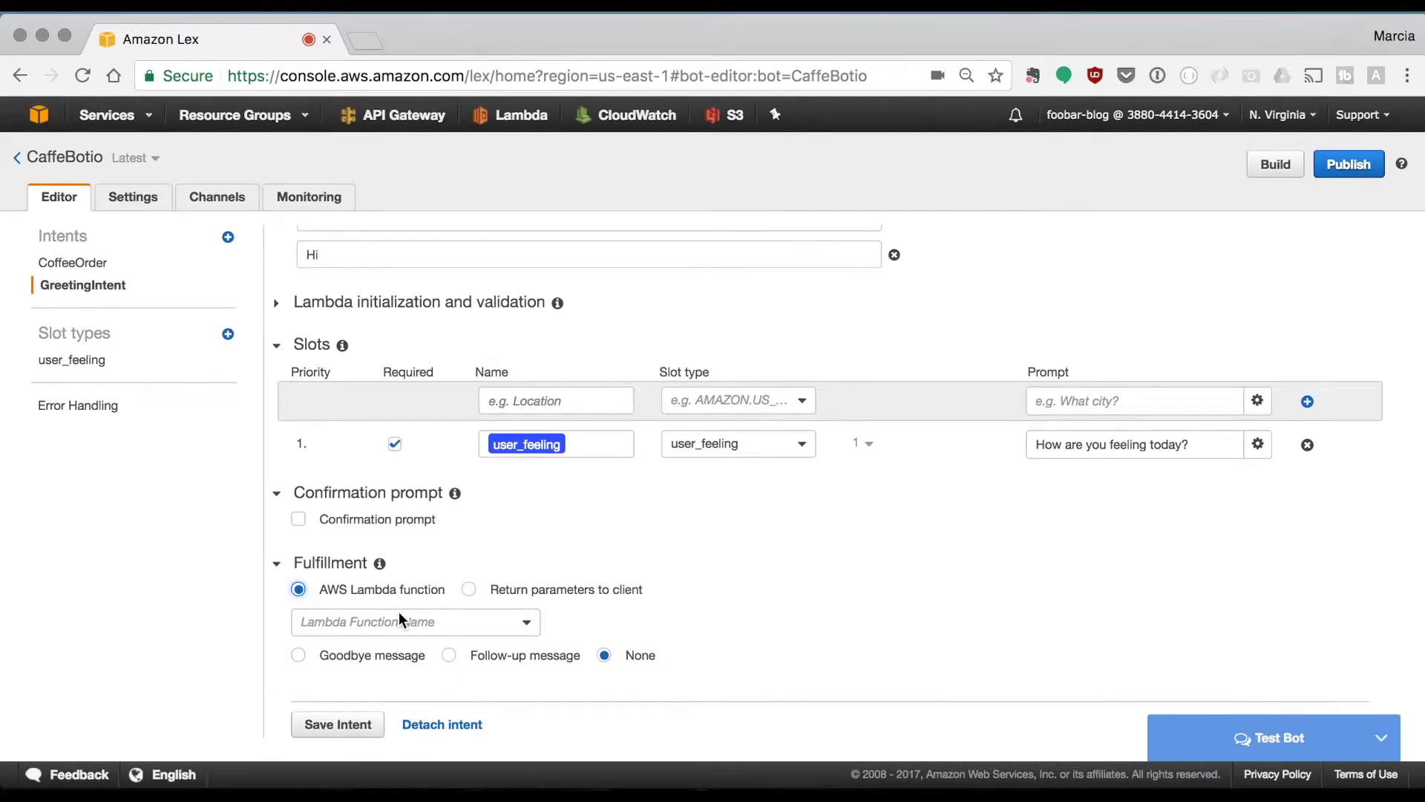
click(399, 611)
scroll(399, 625, down, 1)
scroll(399, 625, down, 3)
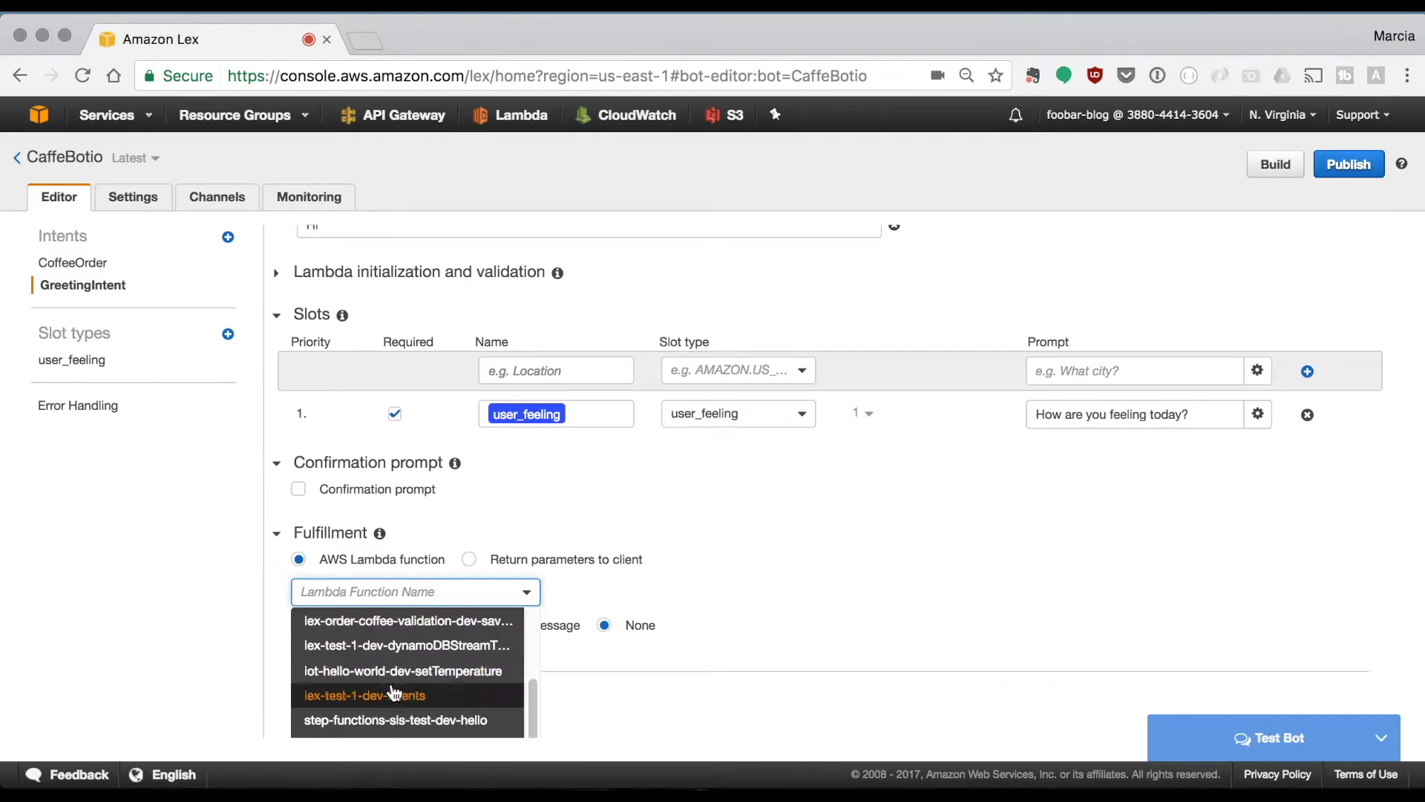
click(379, 696)
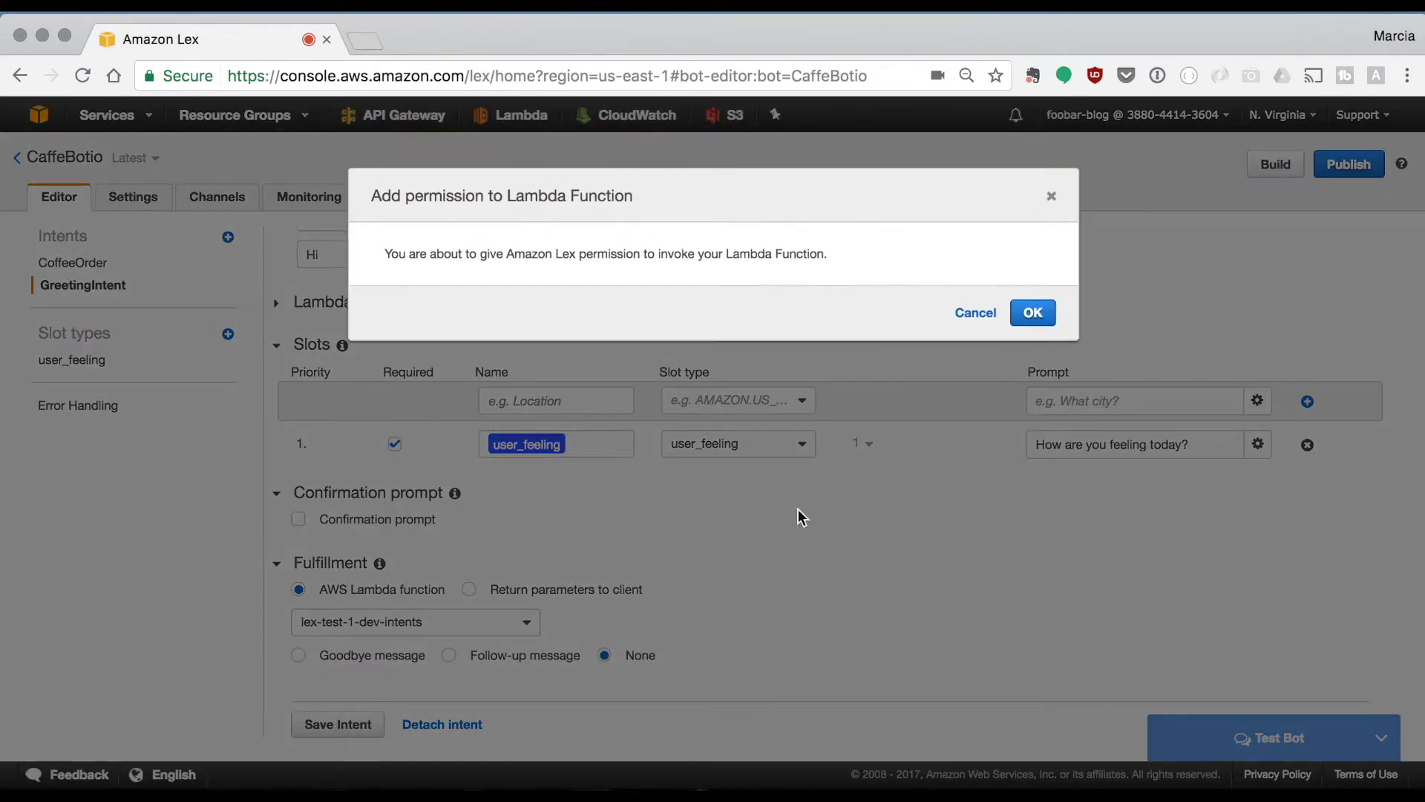
click(1037, 313)
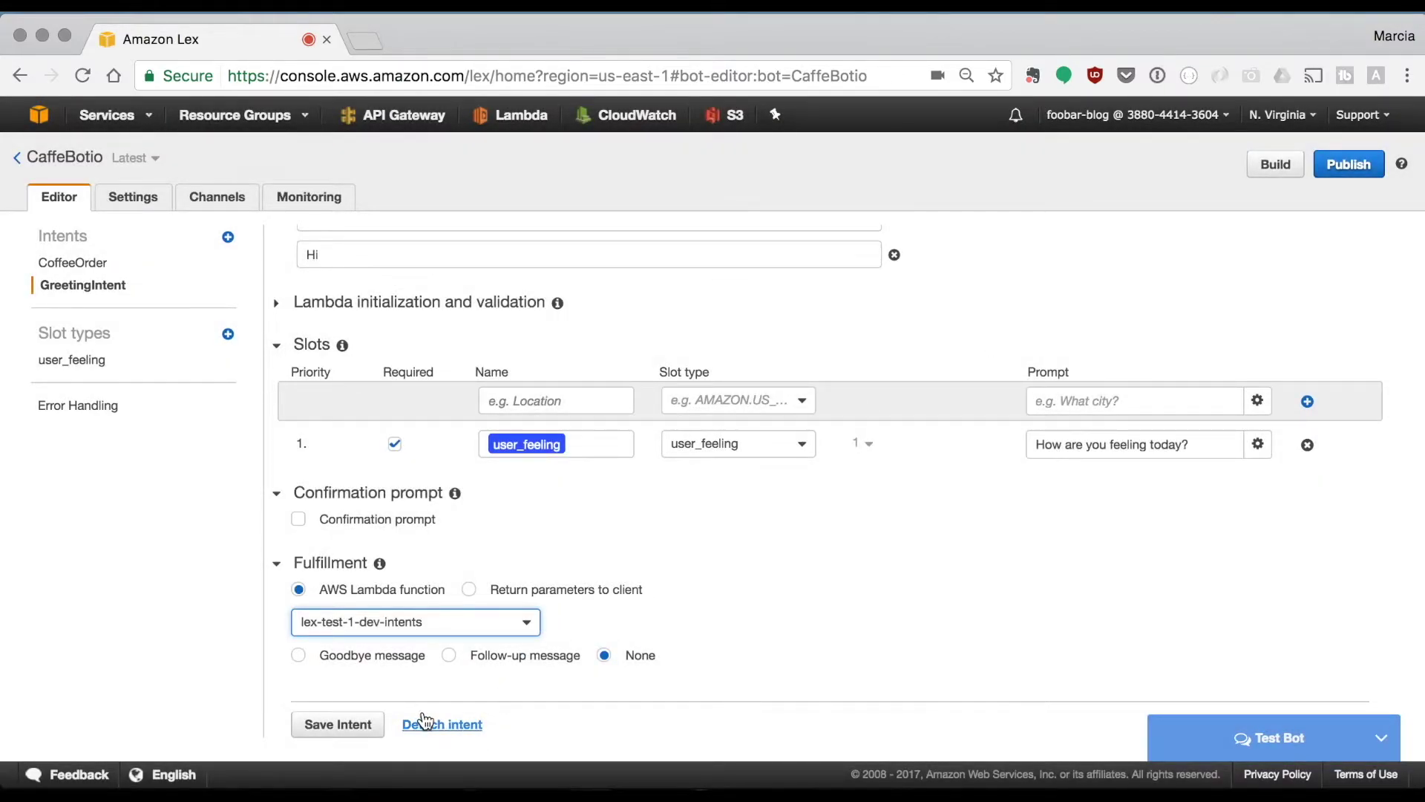
click(450, 655)
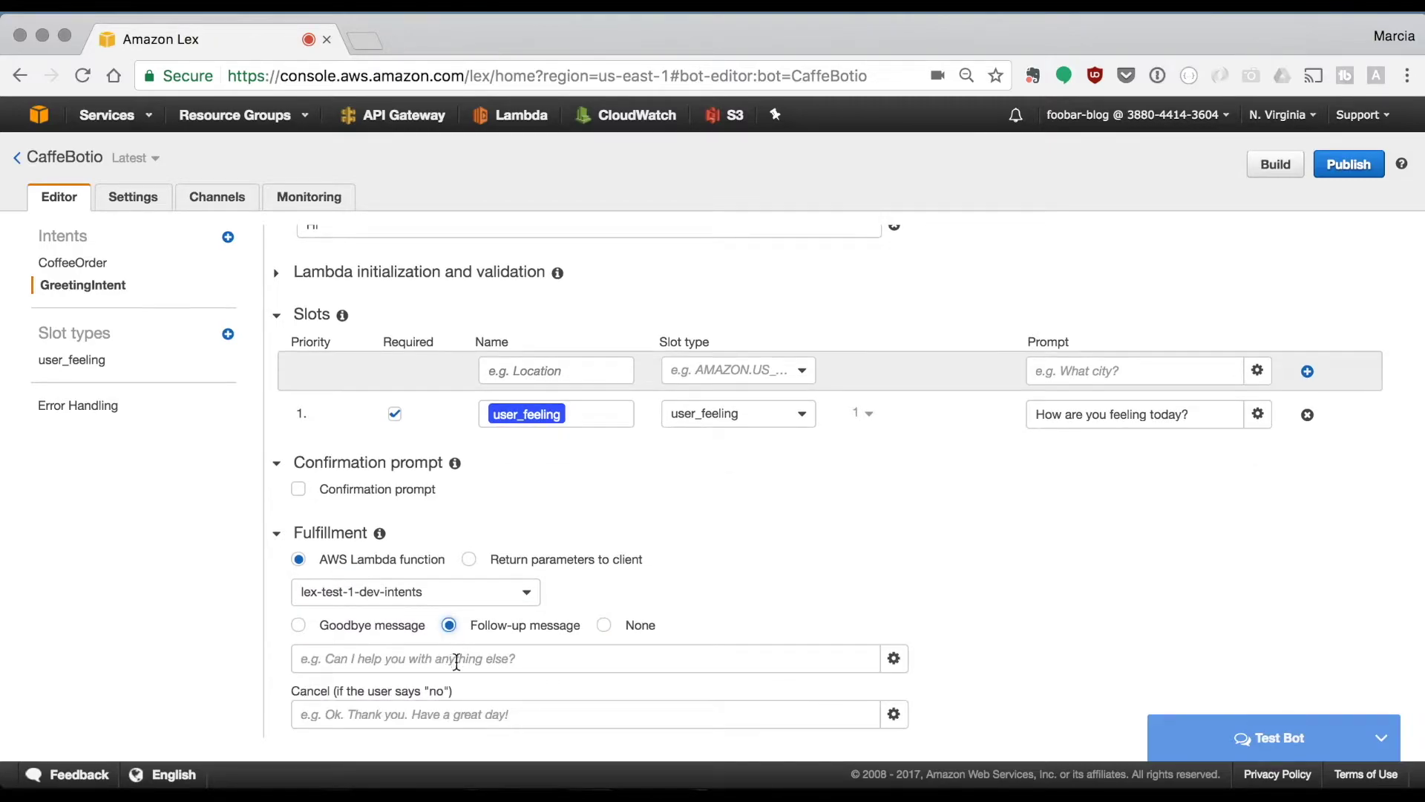
Step: Set follow-up 'Would you like to order something?' and decline reply 'Thank you! Have a great day!'
click(455, 659)
text(W)
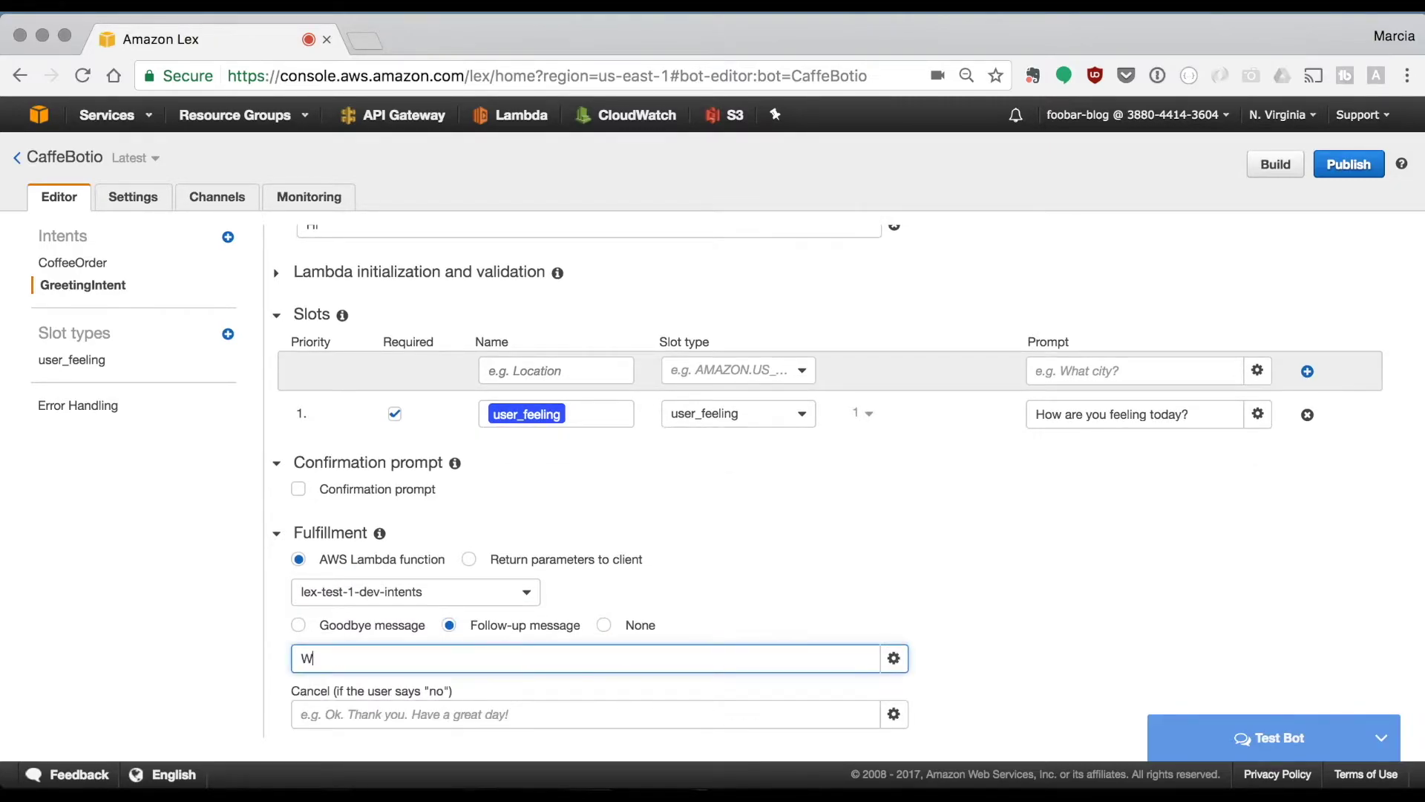
text(ould )
text(you lik)
text(e to order so)
text(mething?)
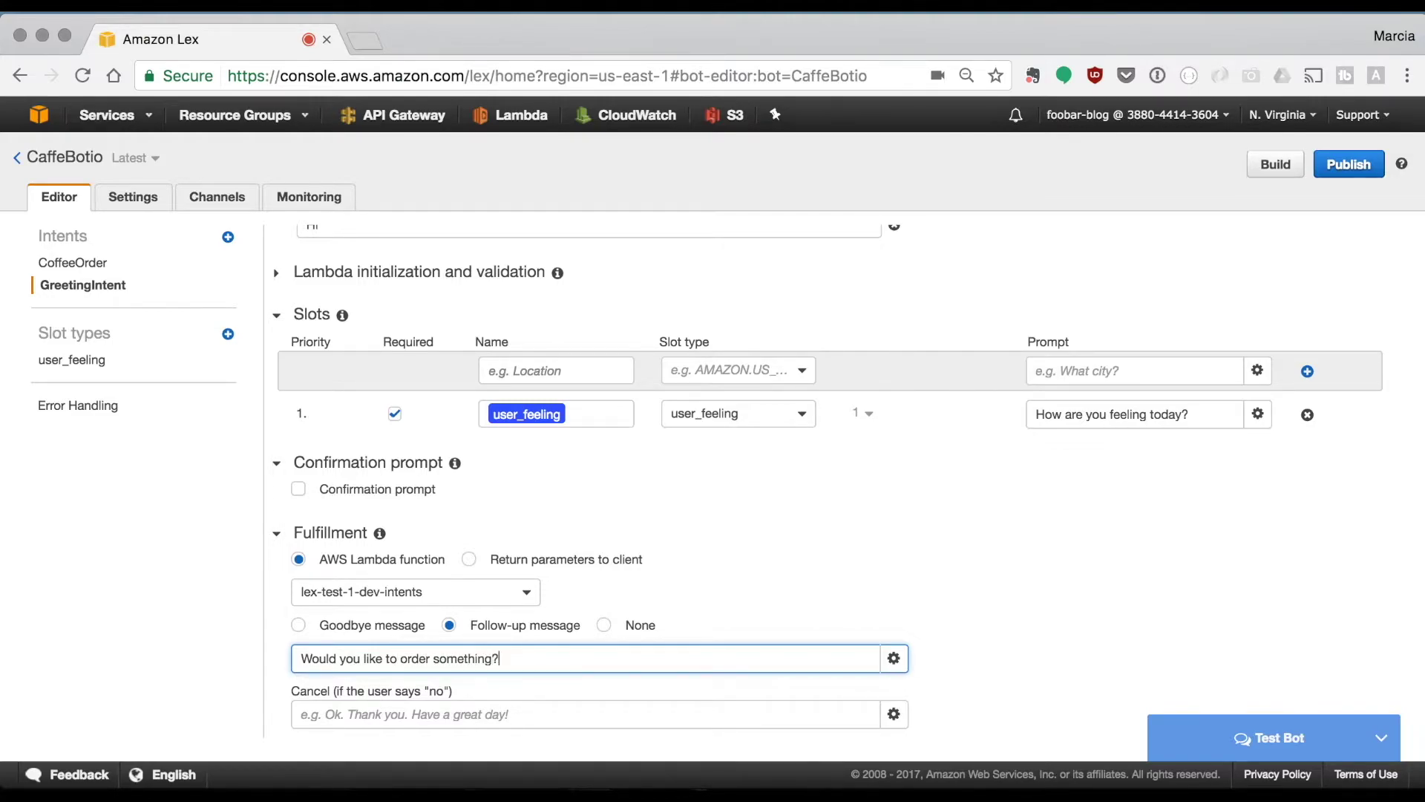
click(435, 734)
click(434, 715)
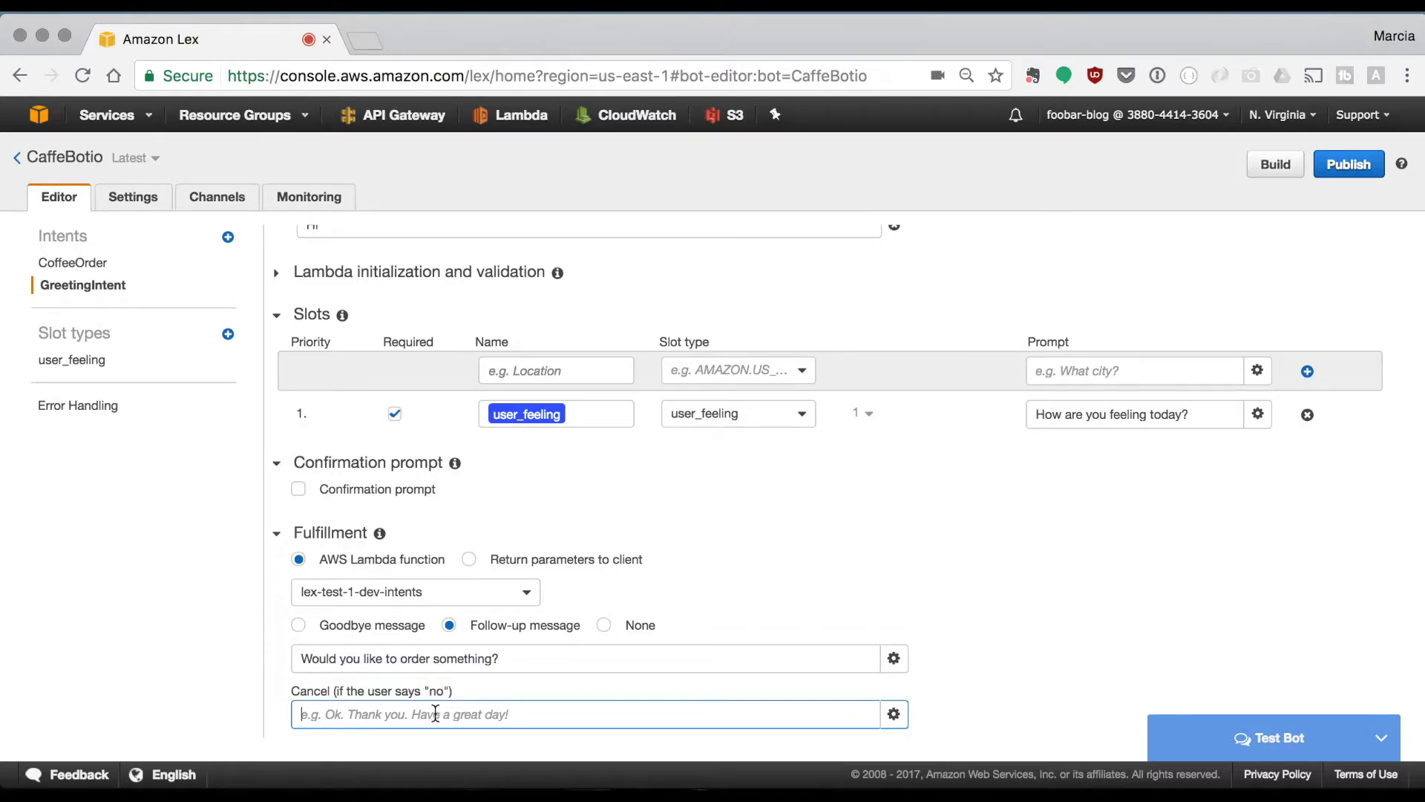
text(Tha)
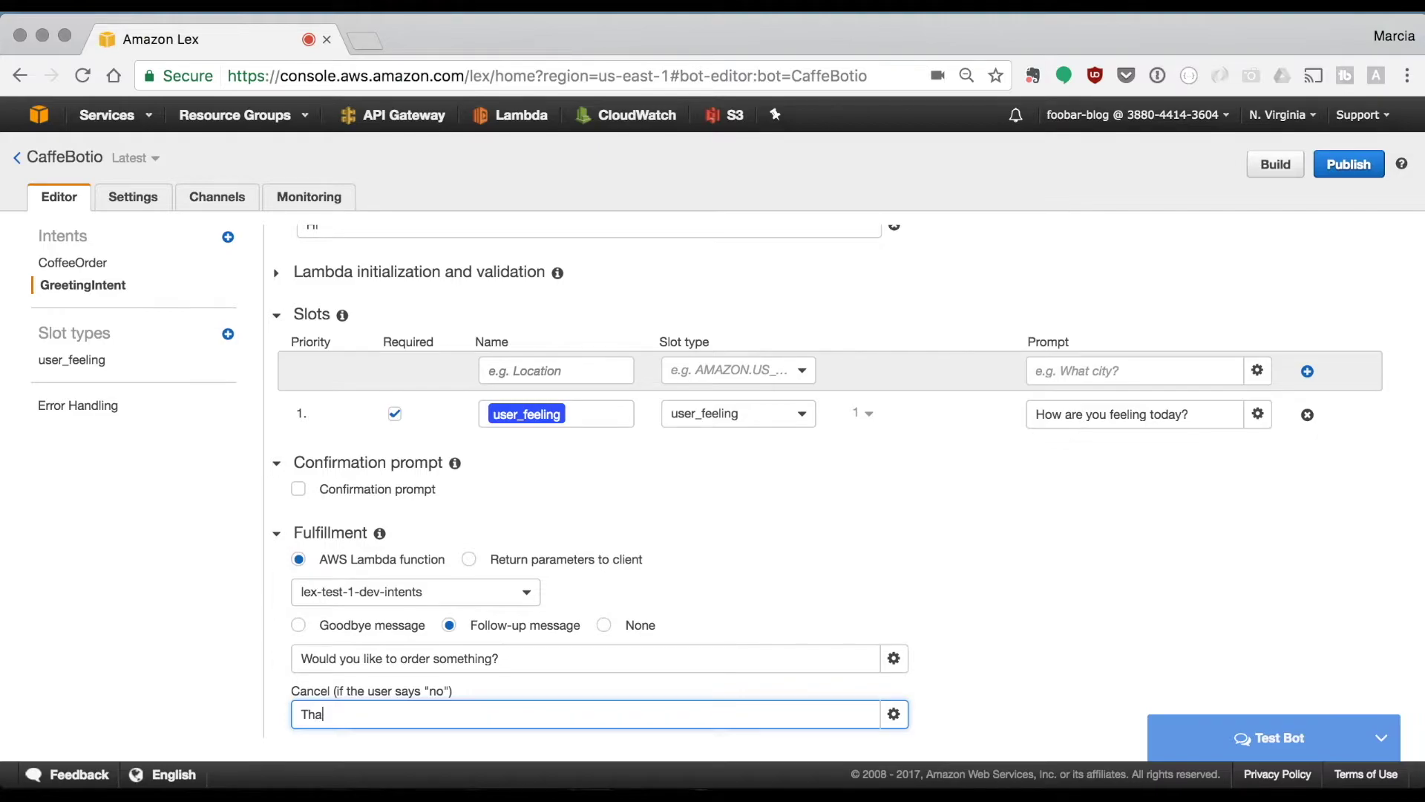
text(nk )
text(you! )
text(H)
text(ave a)
text( great )
text(day!)
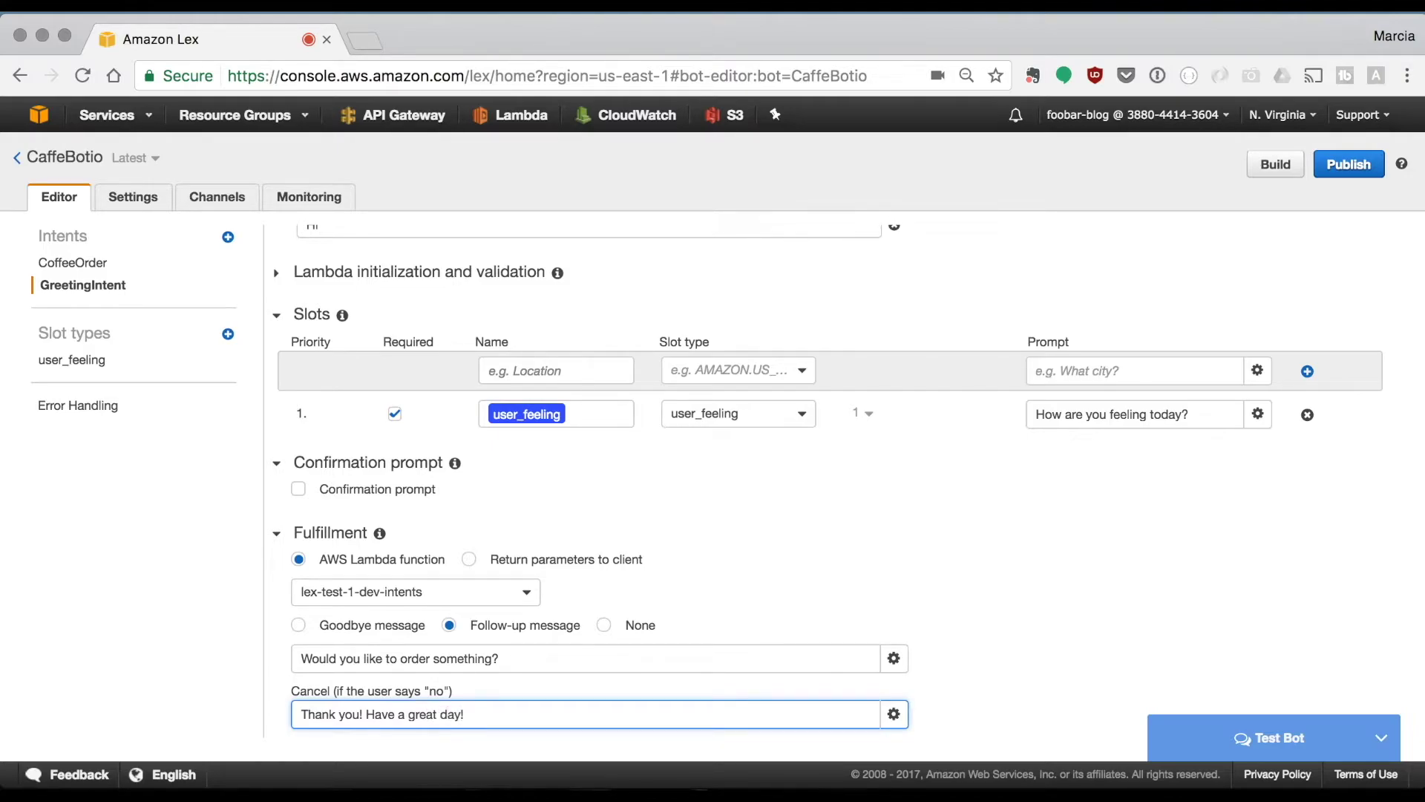
scroll(722, 615, down, 2)
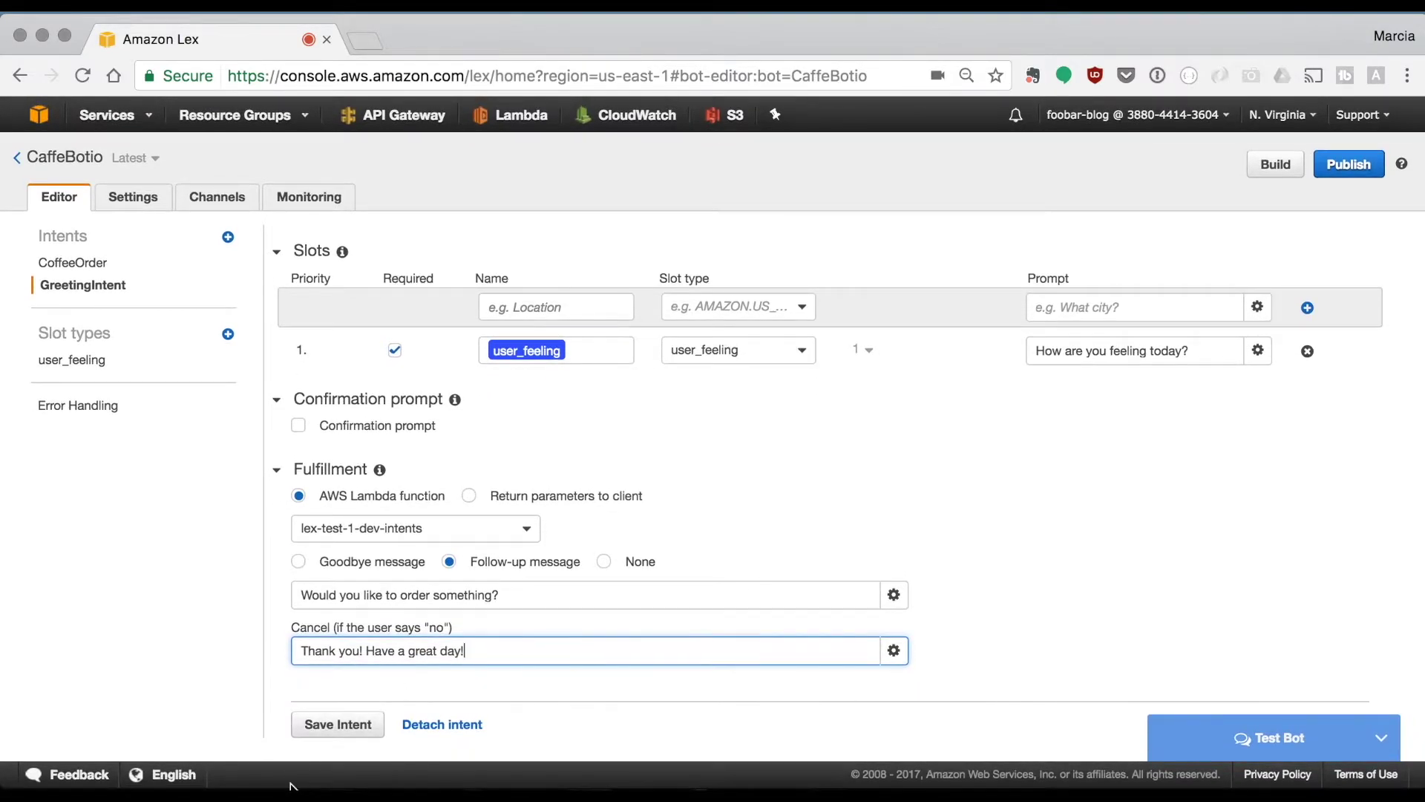
Step: Save GreetingIntent and switch its fulfillment to the lex-order-coffee-validation intents Lambda function
click(335, 725)
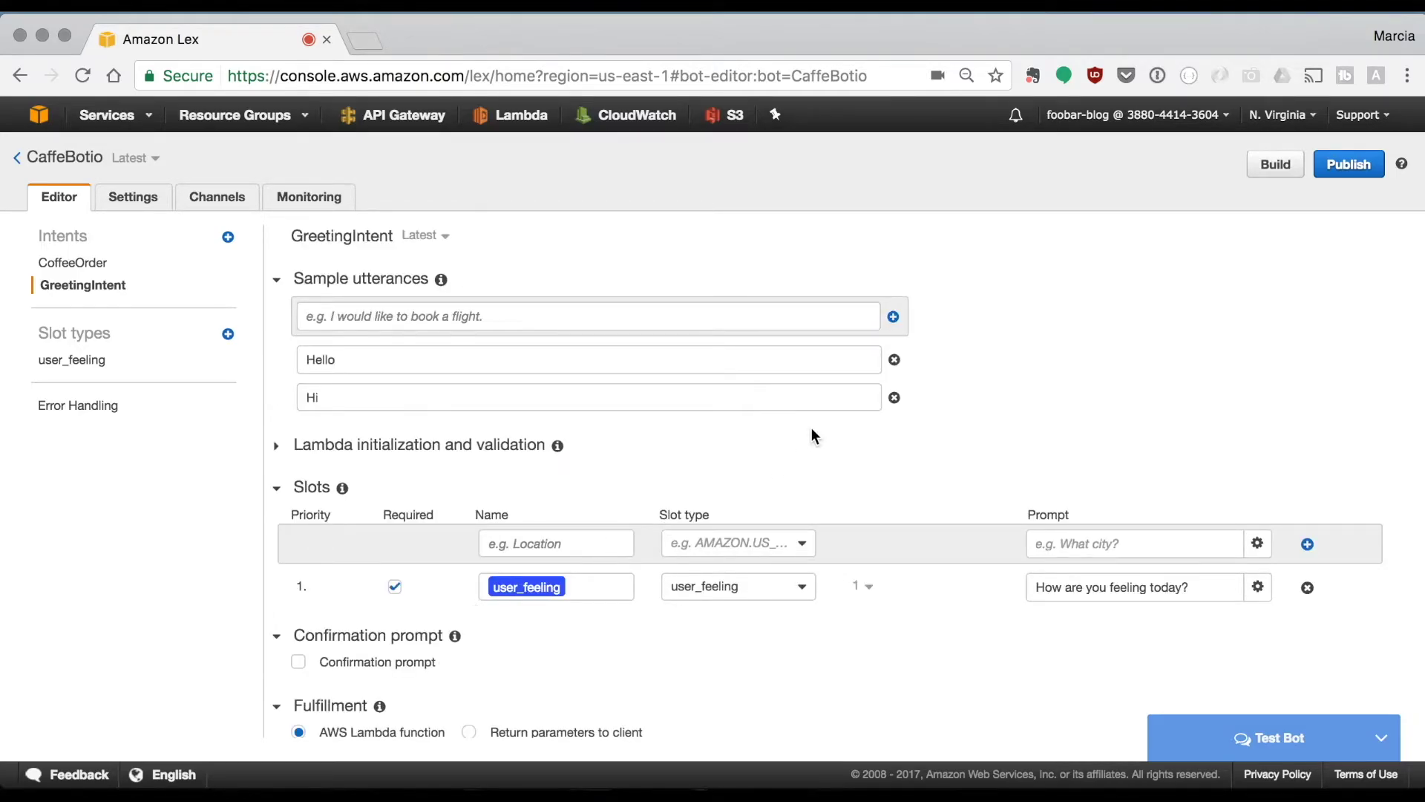
scroll(812, 428, down, 5)
scroll(812, 428, down, 3)
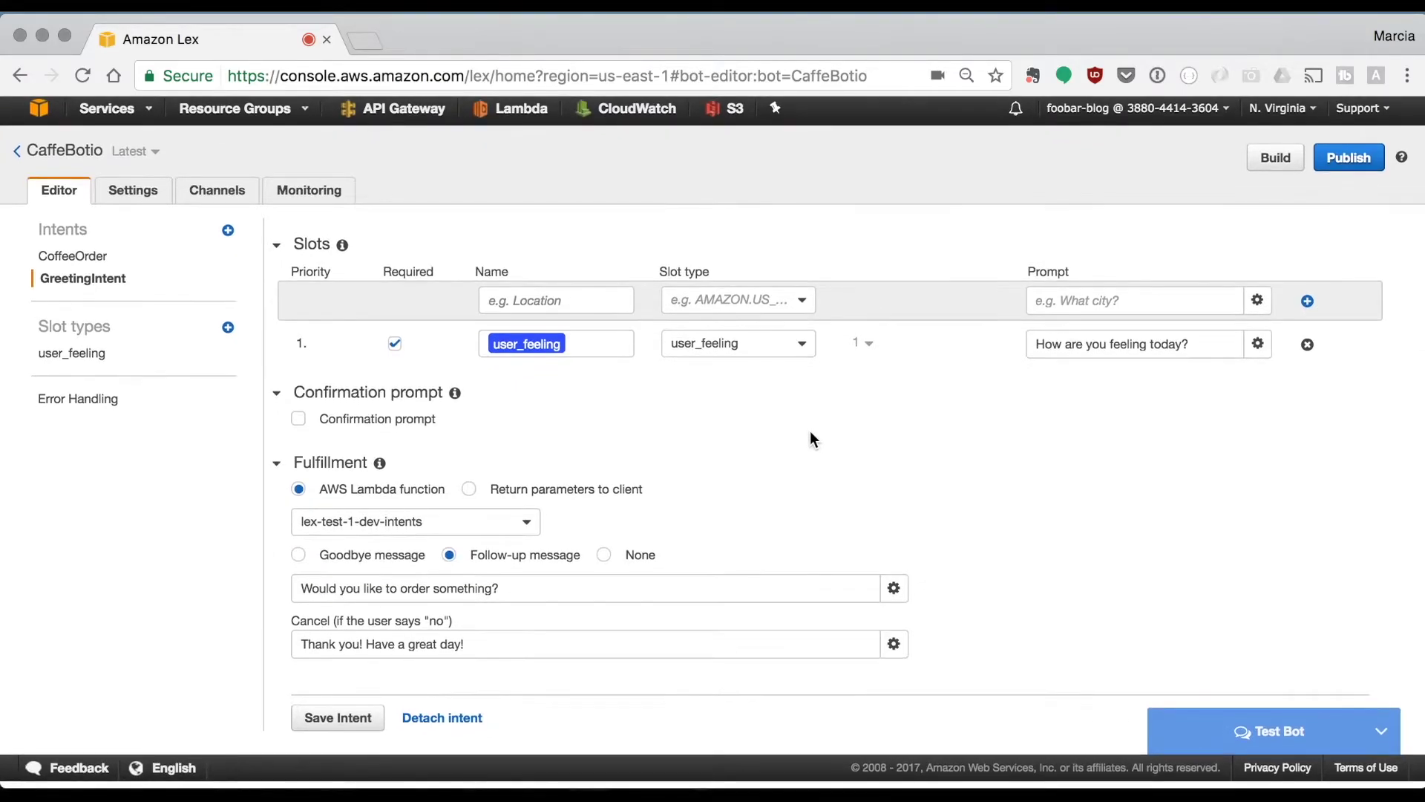
scroll(810, 431, up, 3)
scroll(810, 431, up, 5)
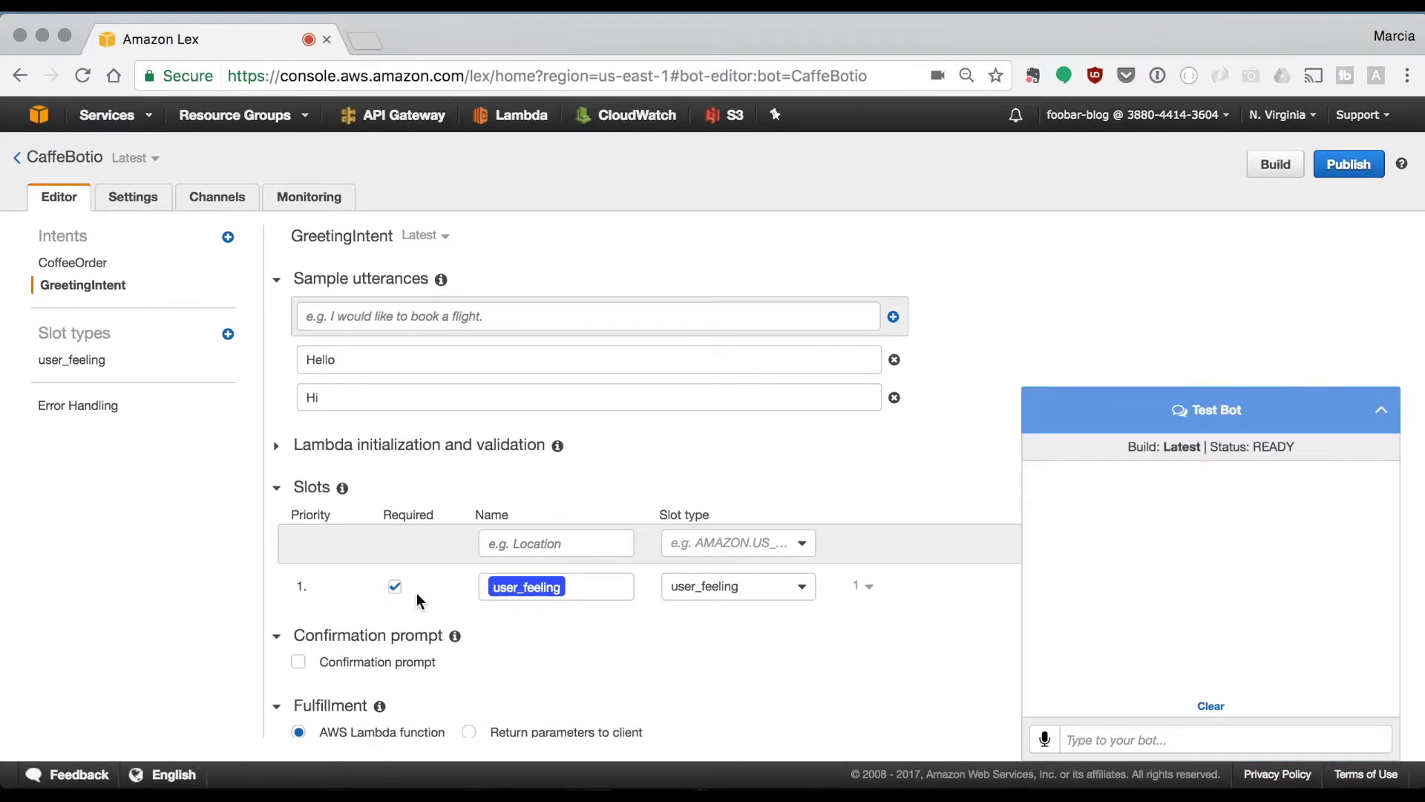
scroll(417, 600, down, 5)
click(412, 528)
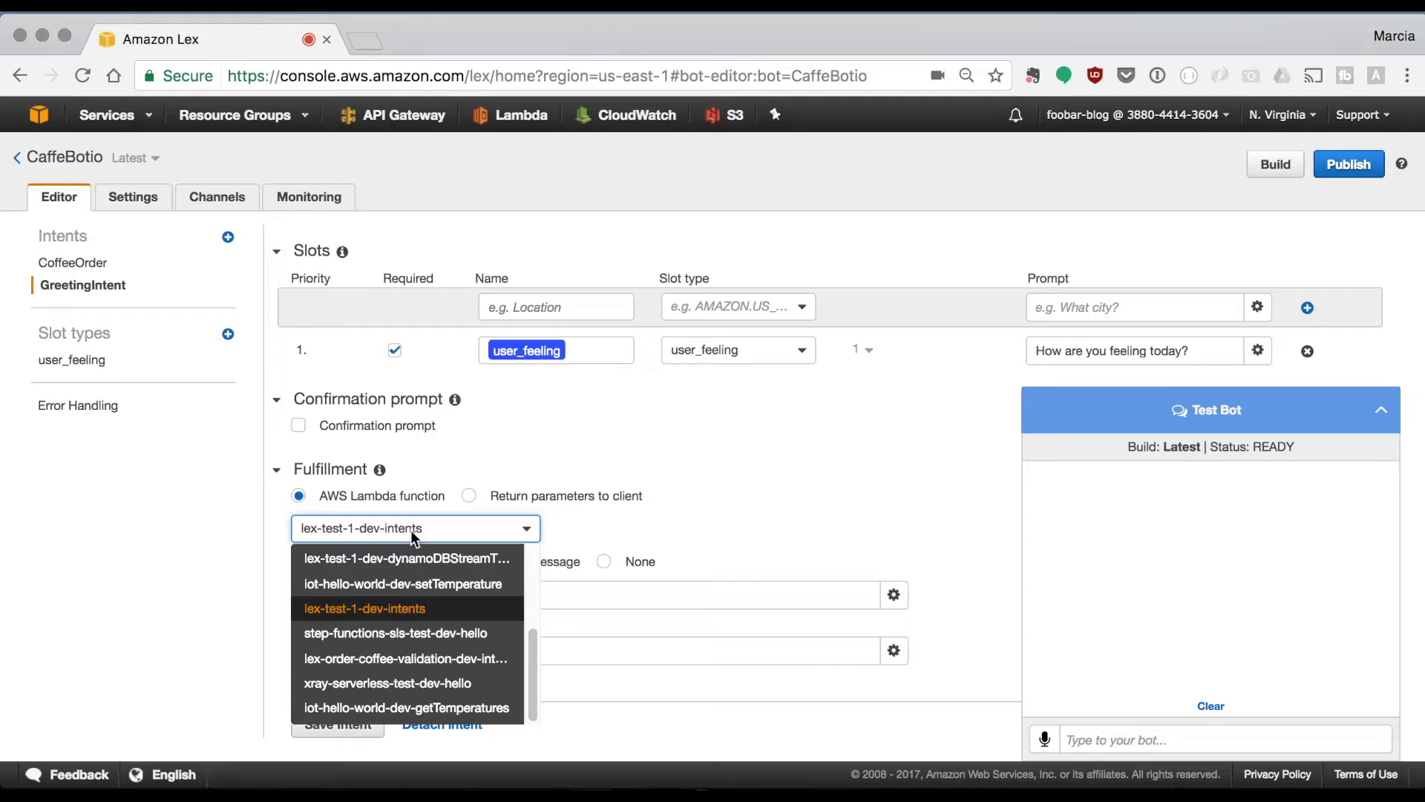
scroll(424, 623, up, 3)
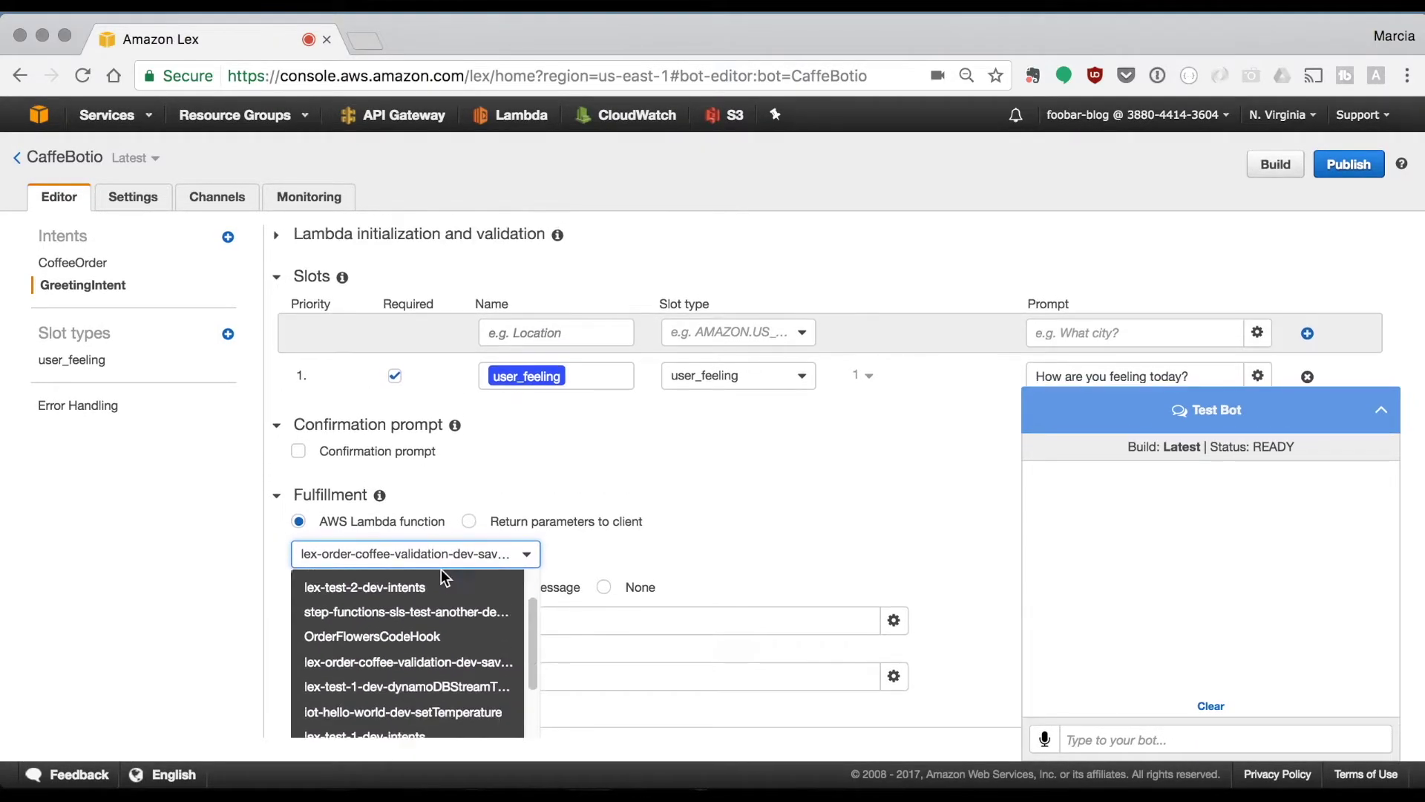
scroll(441, 624, down, 3)
scroll(441, 624, down, 2)
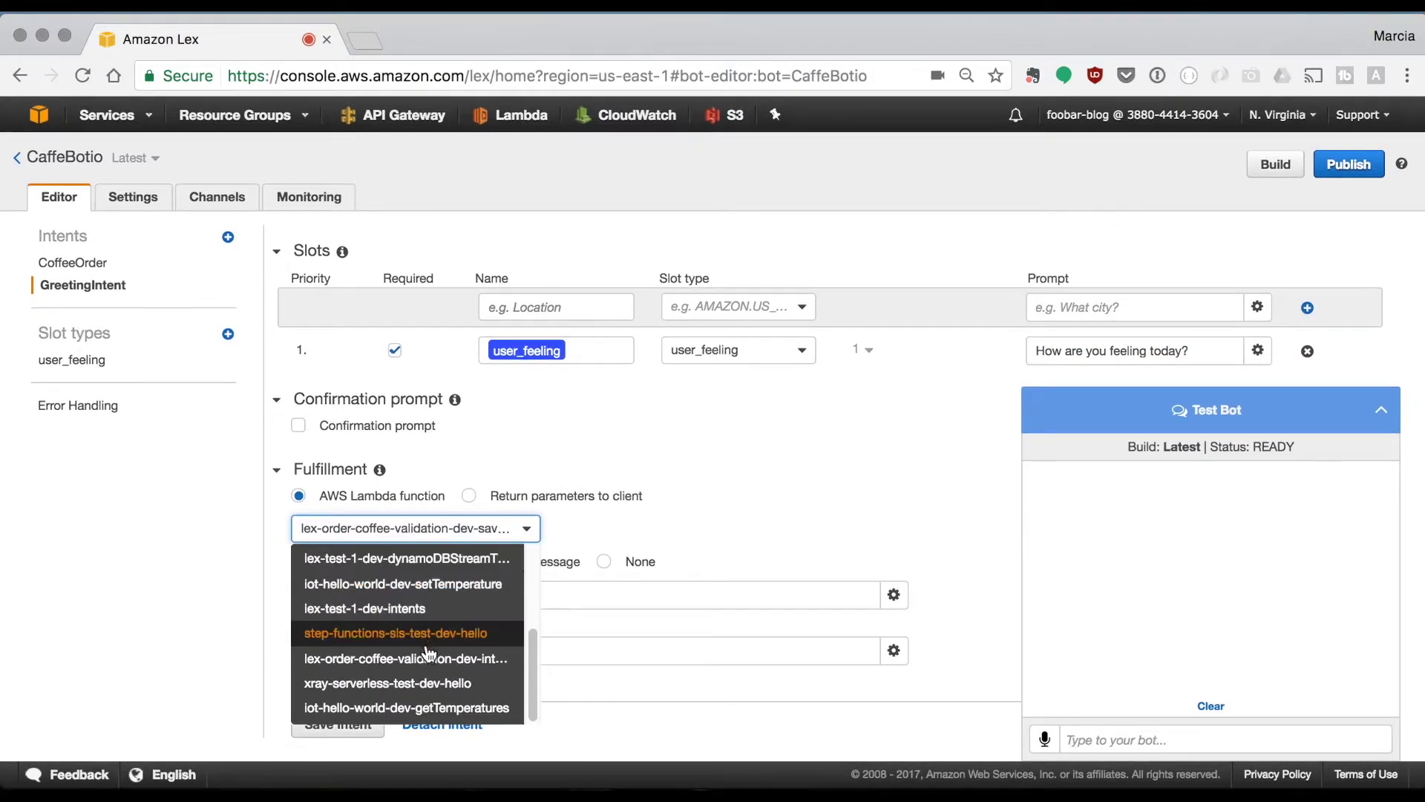
click(405, 659)
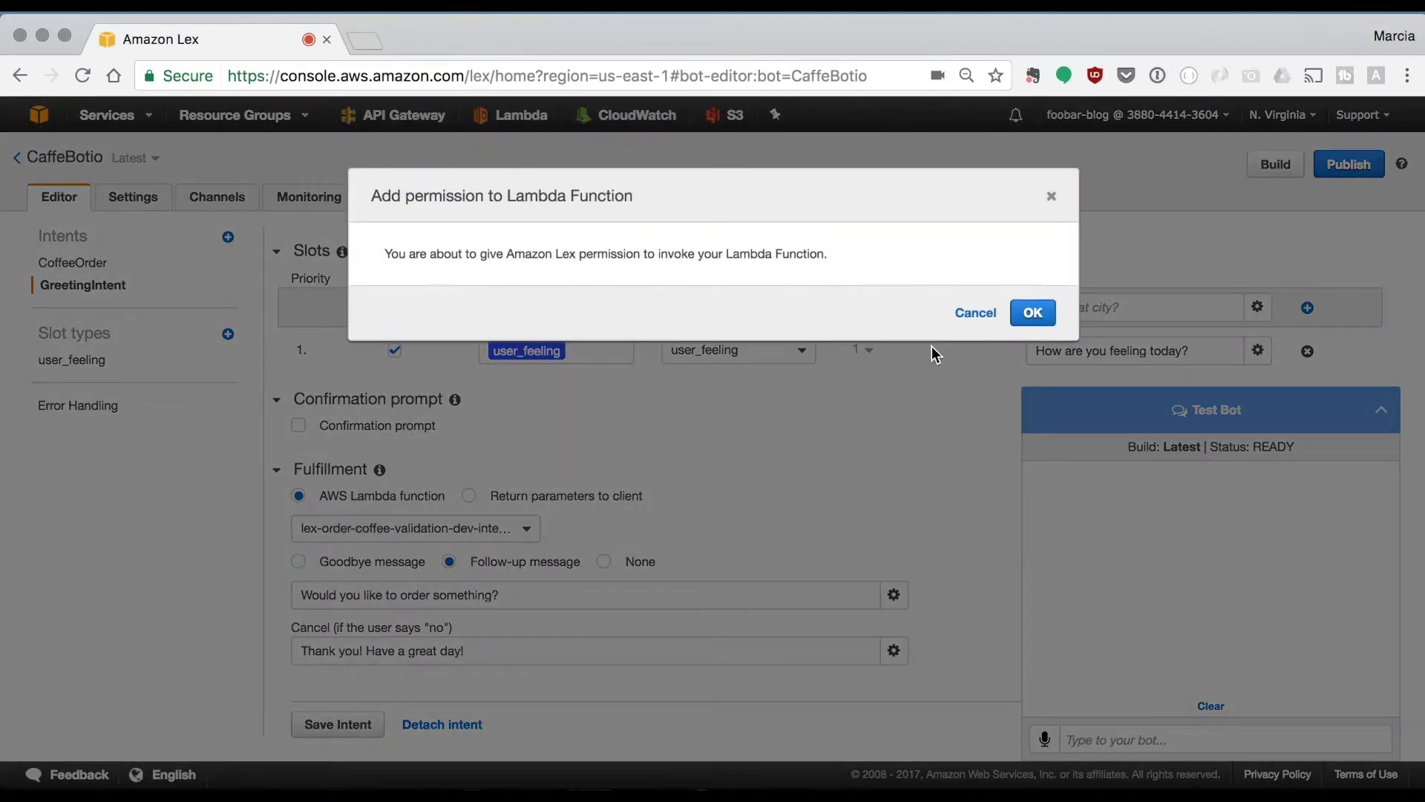
click(1033, 313)
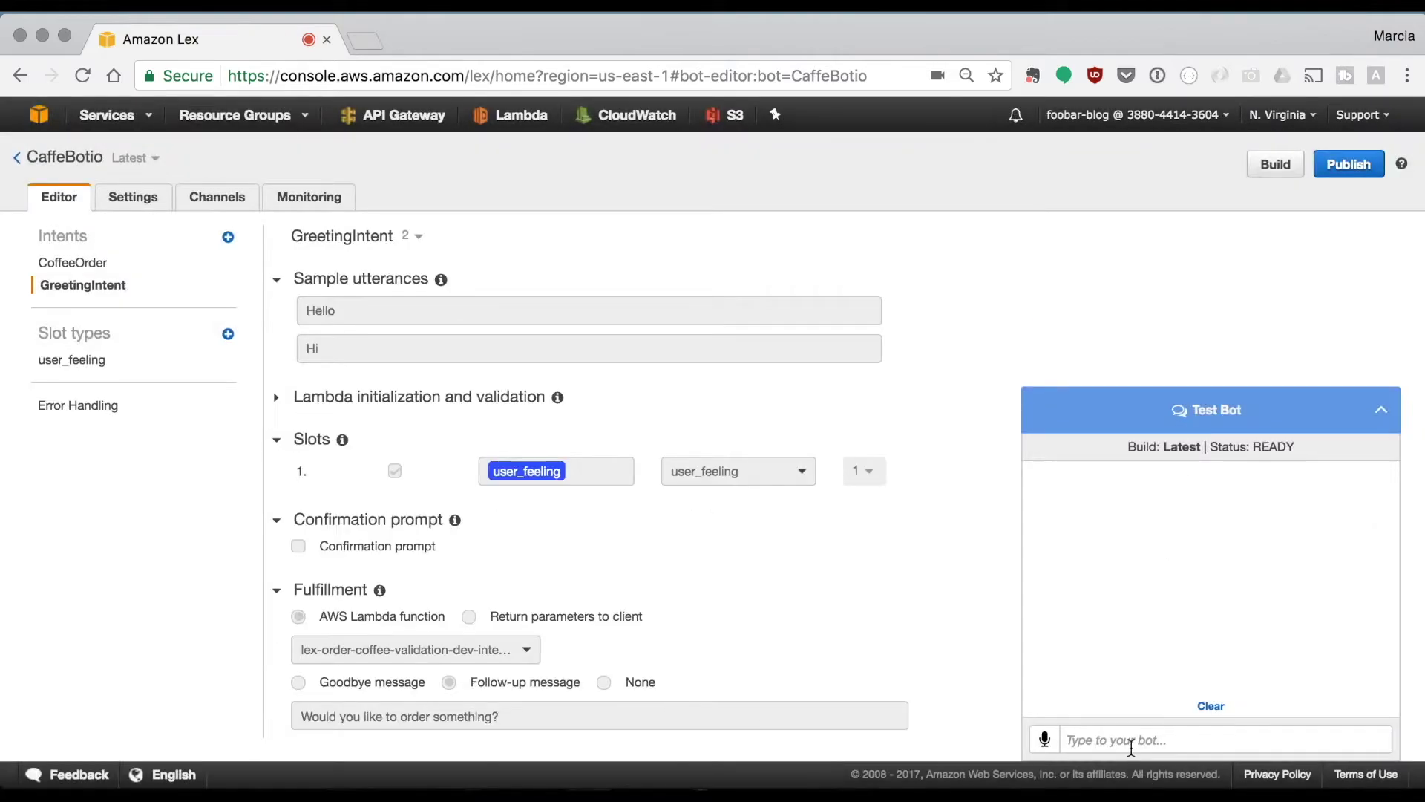
Step: Test the rebuilt bot with 'hello' and 'great', getting the feeling question, then a Lambda error
click(1135, 739)
text(h)
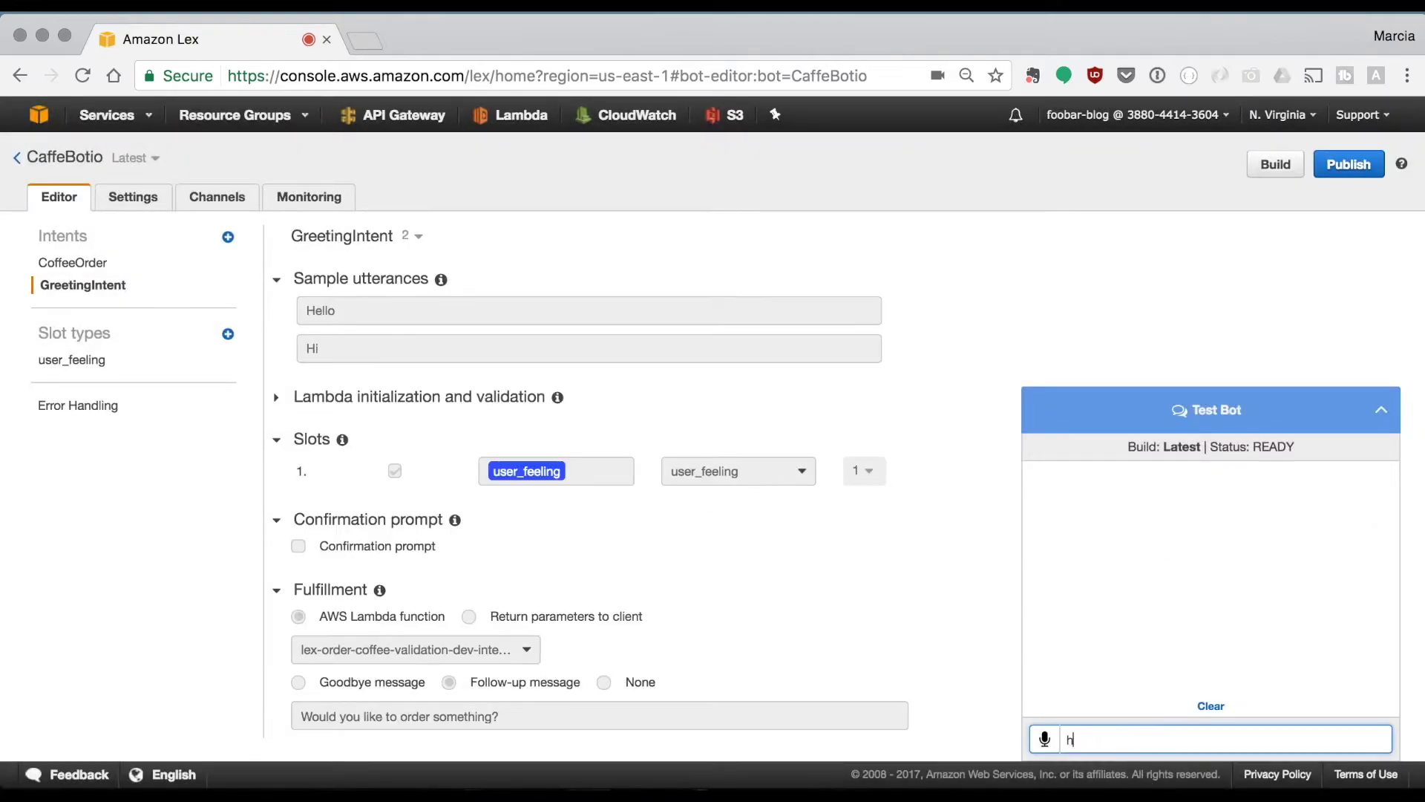
text(ello)
key(Return)
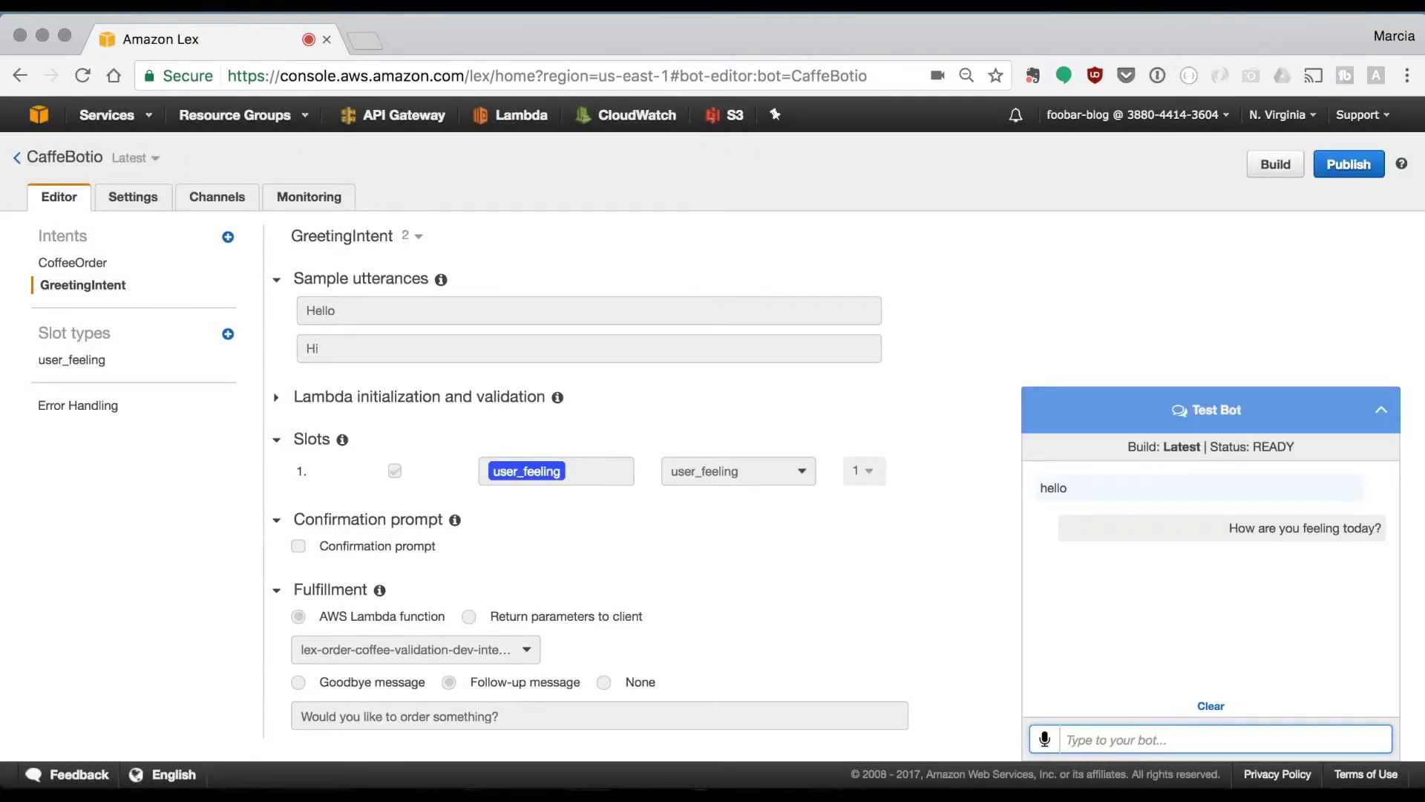
text(great)
key(Return)
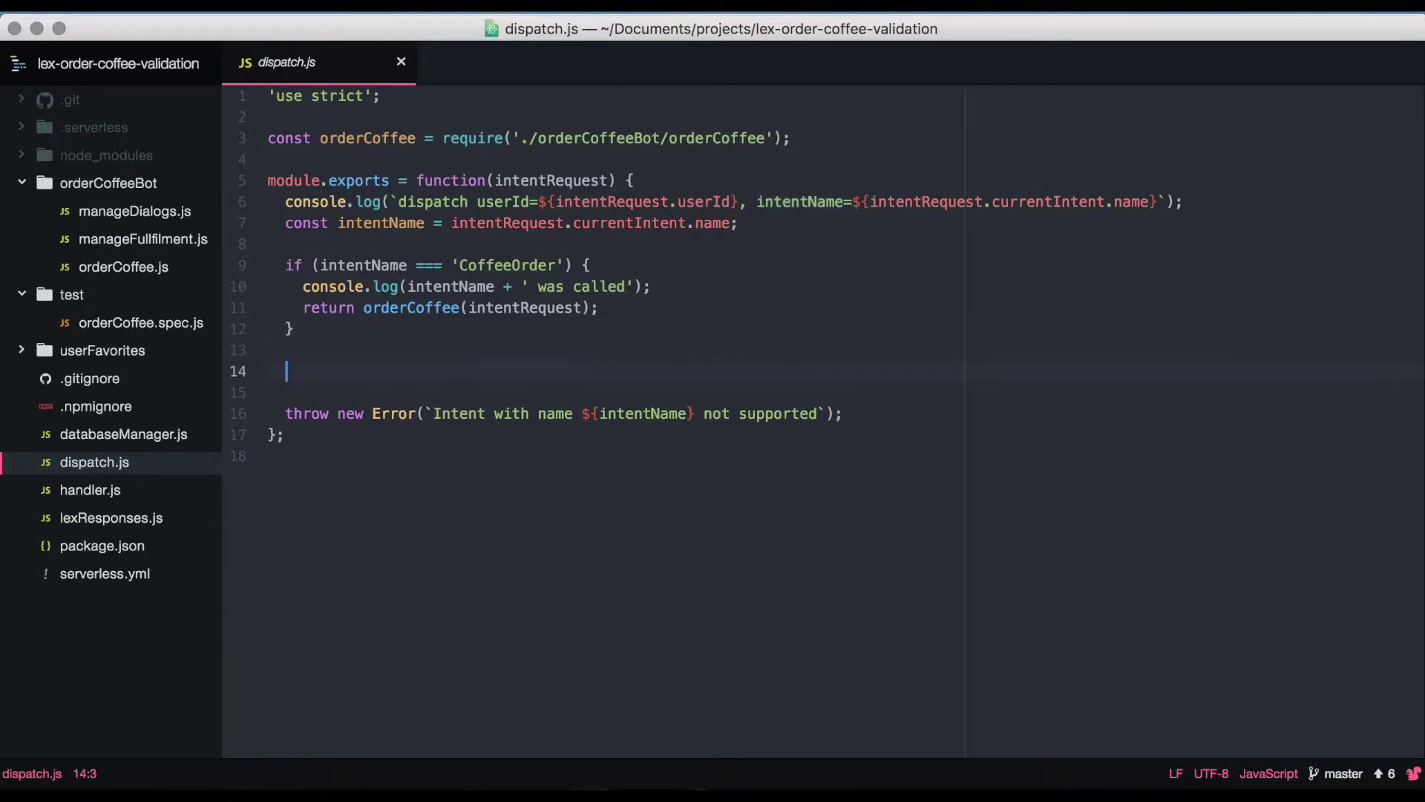
text(if (in)
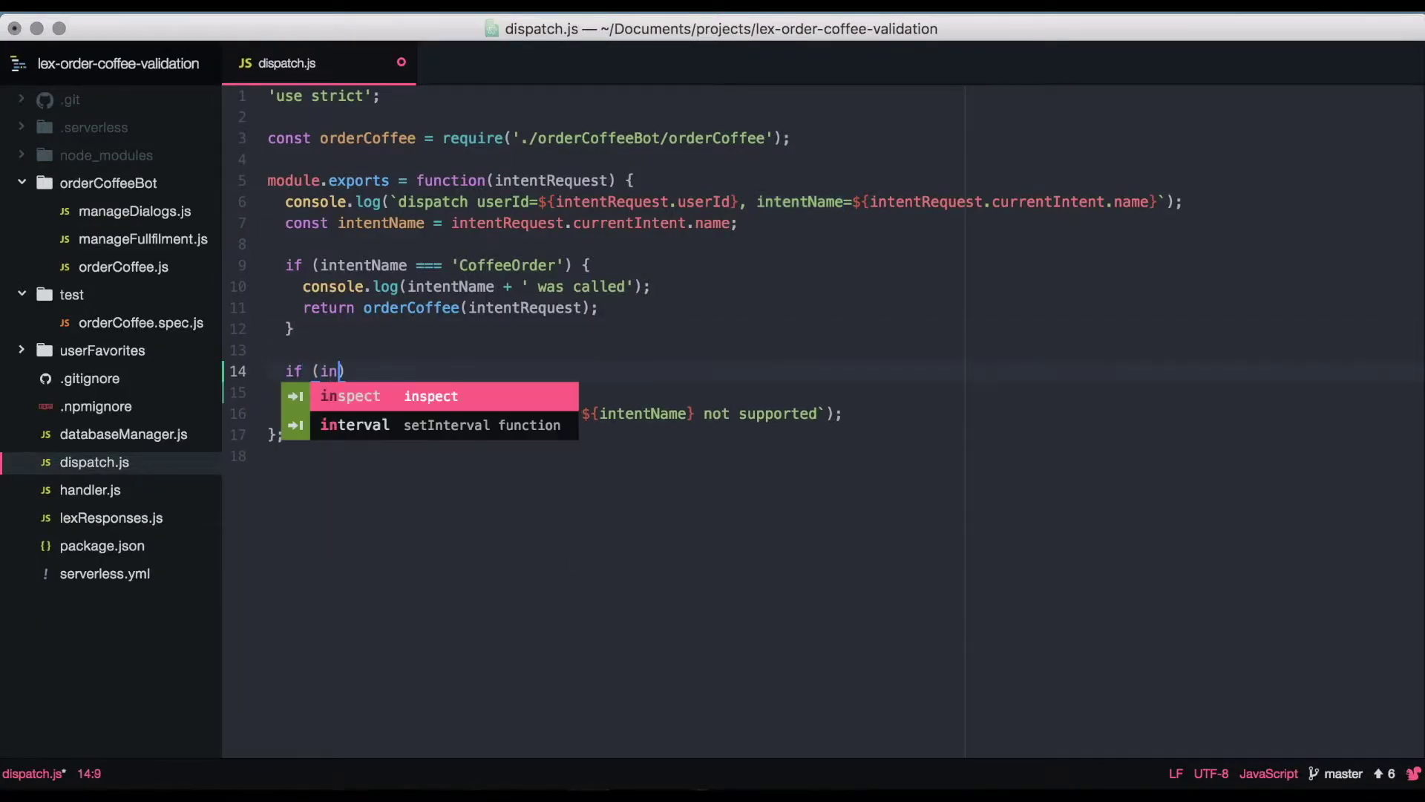
text(tentName === 'GreetingIntent') {)
Step: Open the GreetingIntent block and move the was-called log above both intent checks
key(Return)
text(console)
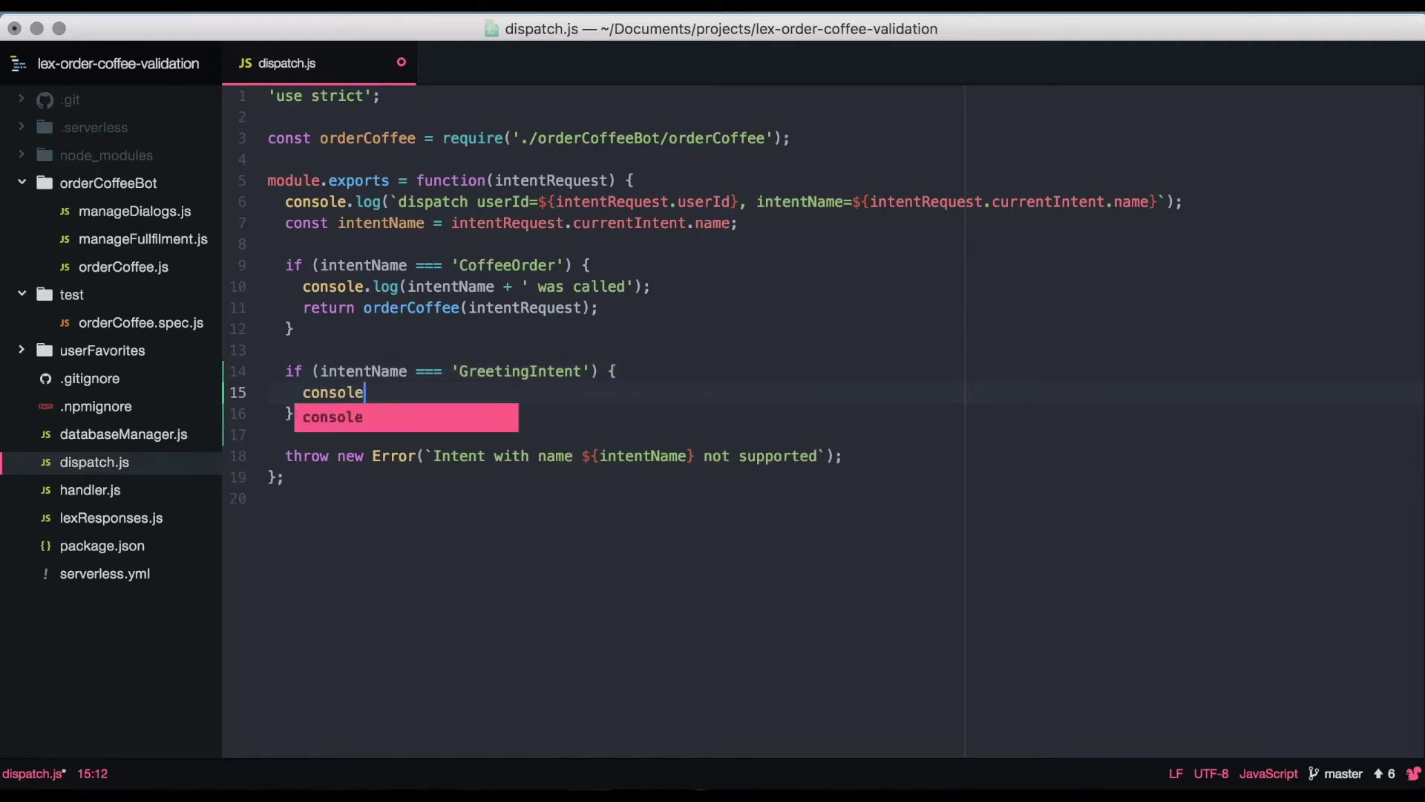
text(.log())
click(368, 287)
key(ctrl+Up)
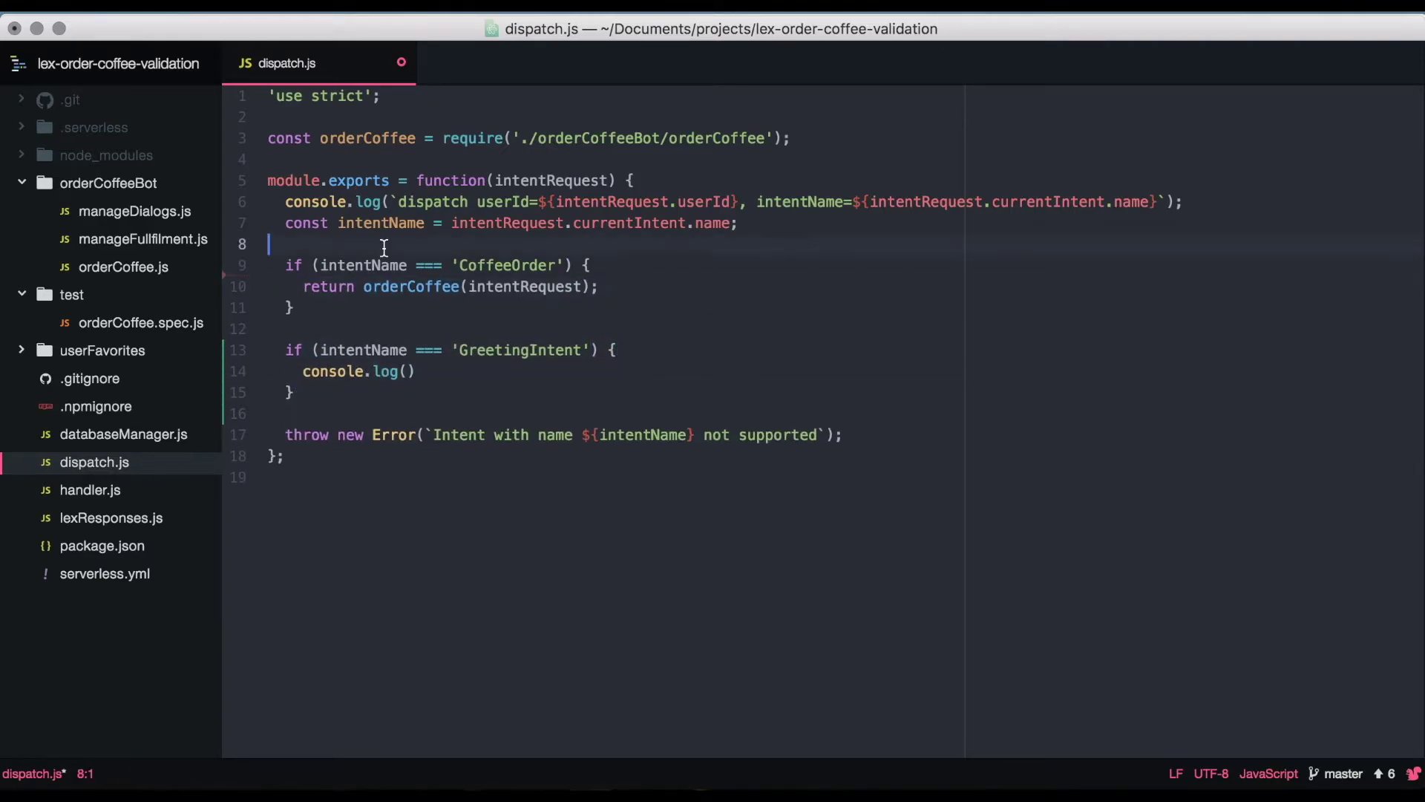
Step: Call greetUser(intentRequest) for GreetingIntent and start a greetUser require on line 4
double_click(357, 393)
text(return )
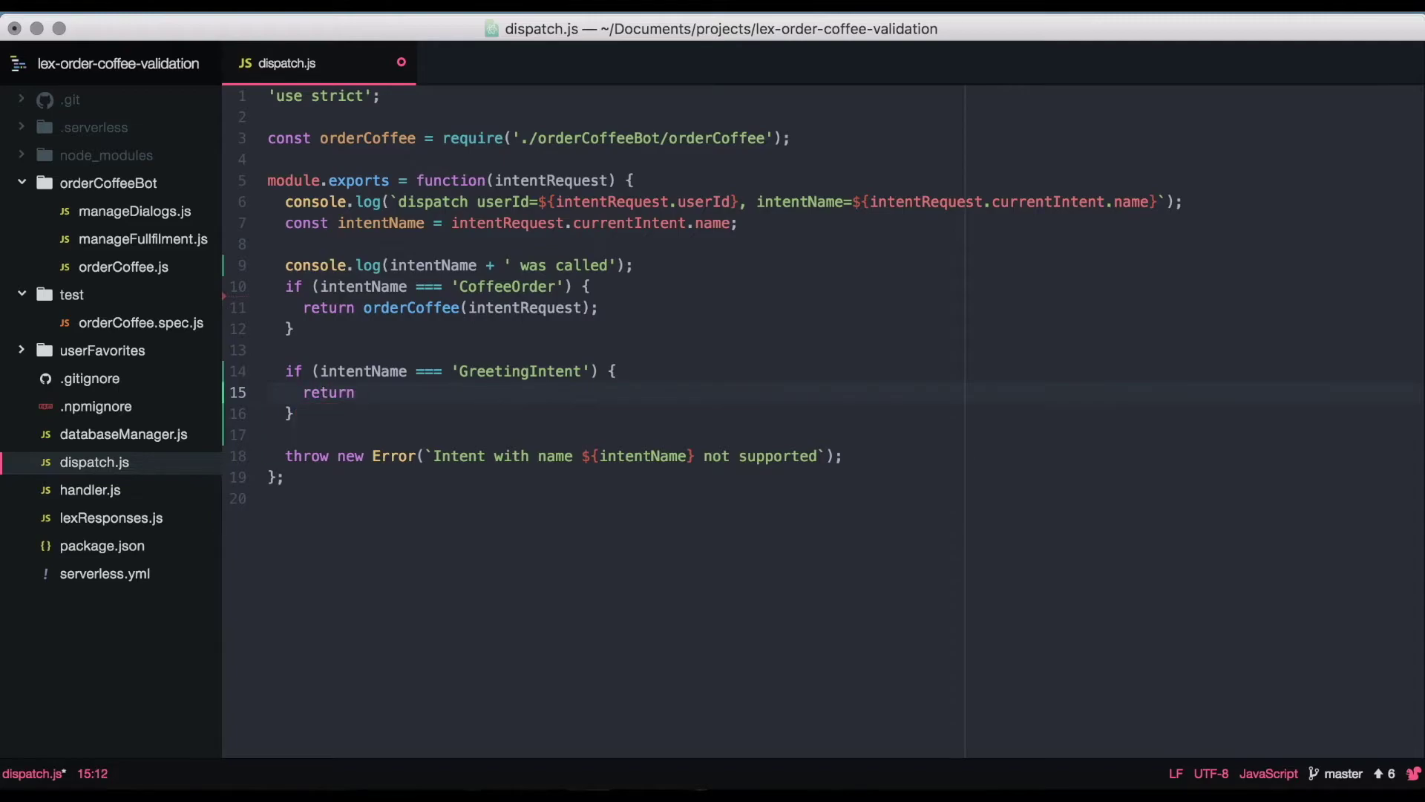
text(greet)
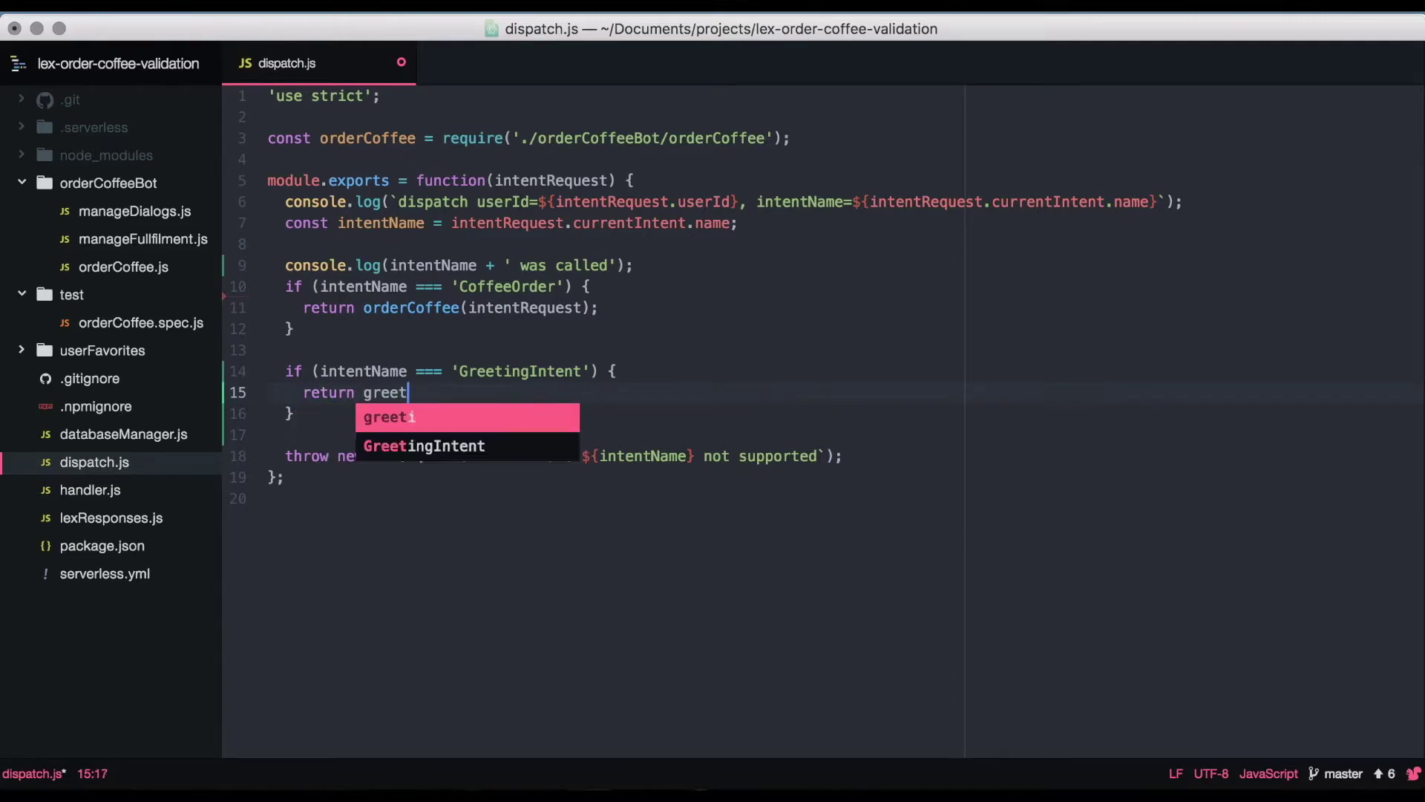
text(User())
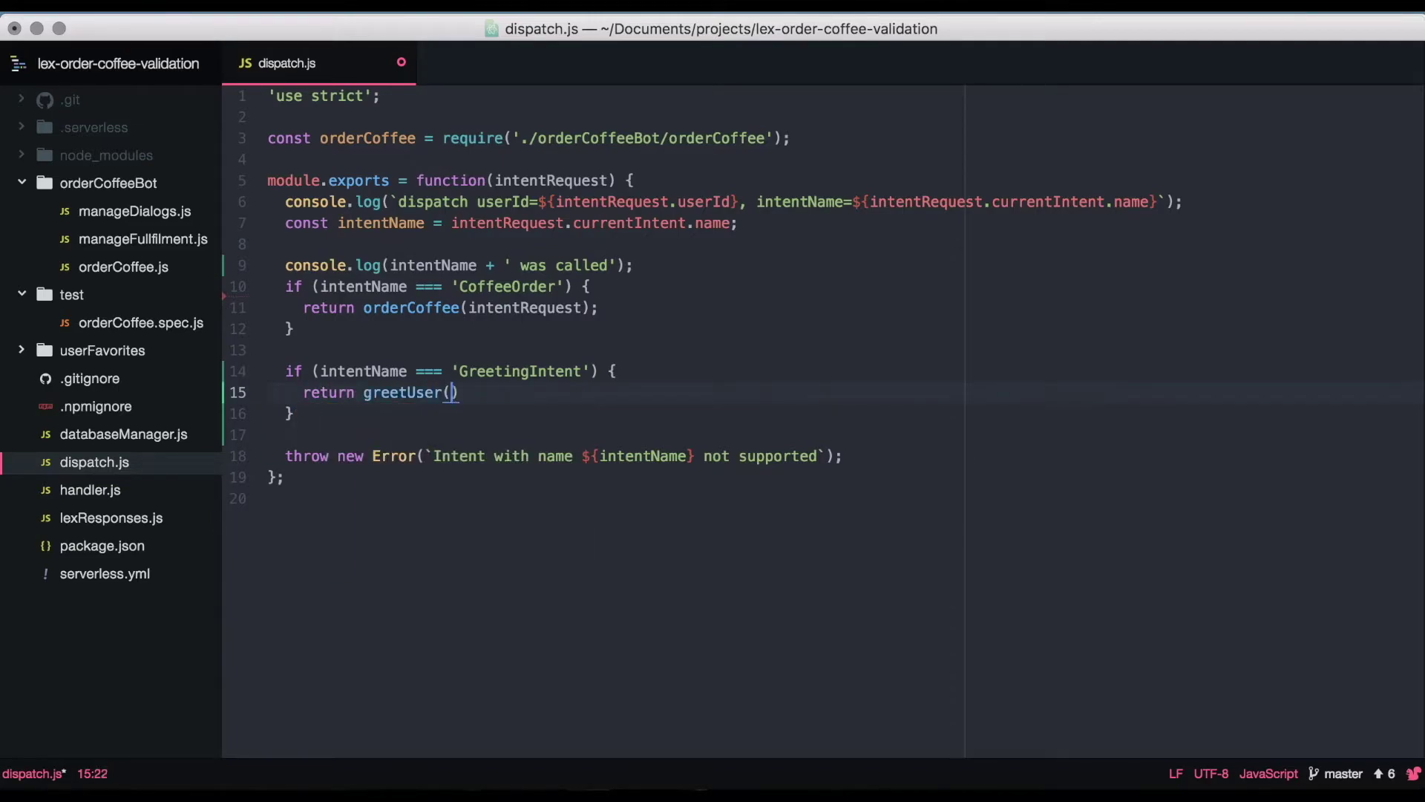
text(int)
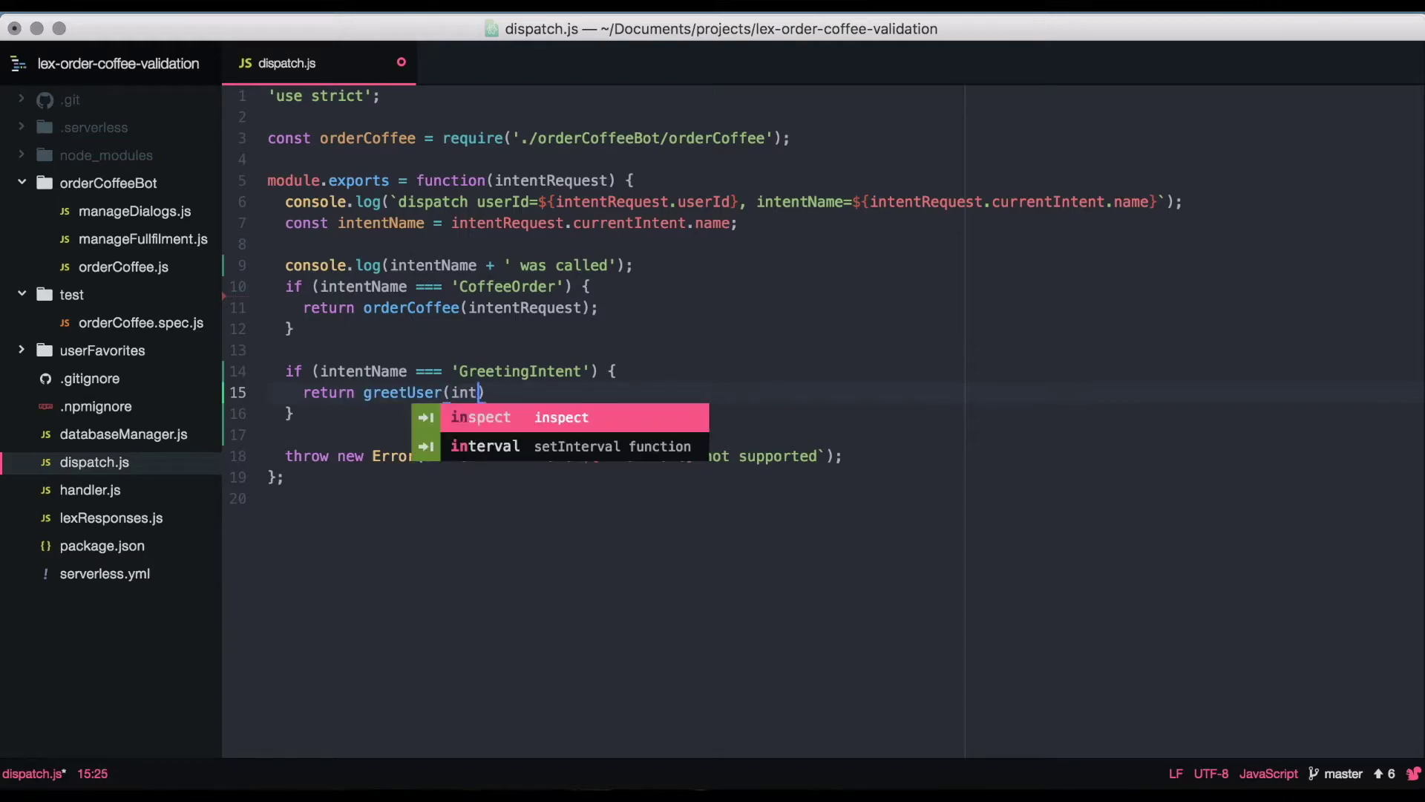
text(en)
key(Down)
key(Tab)
key(Right)
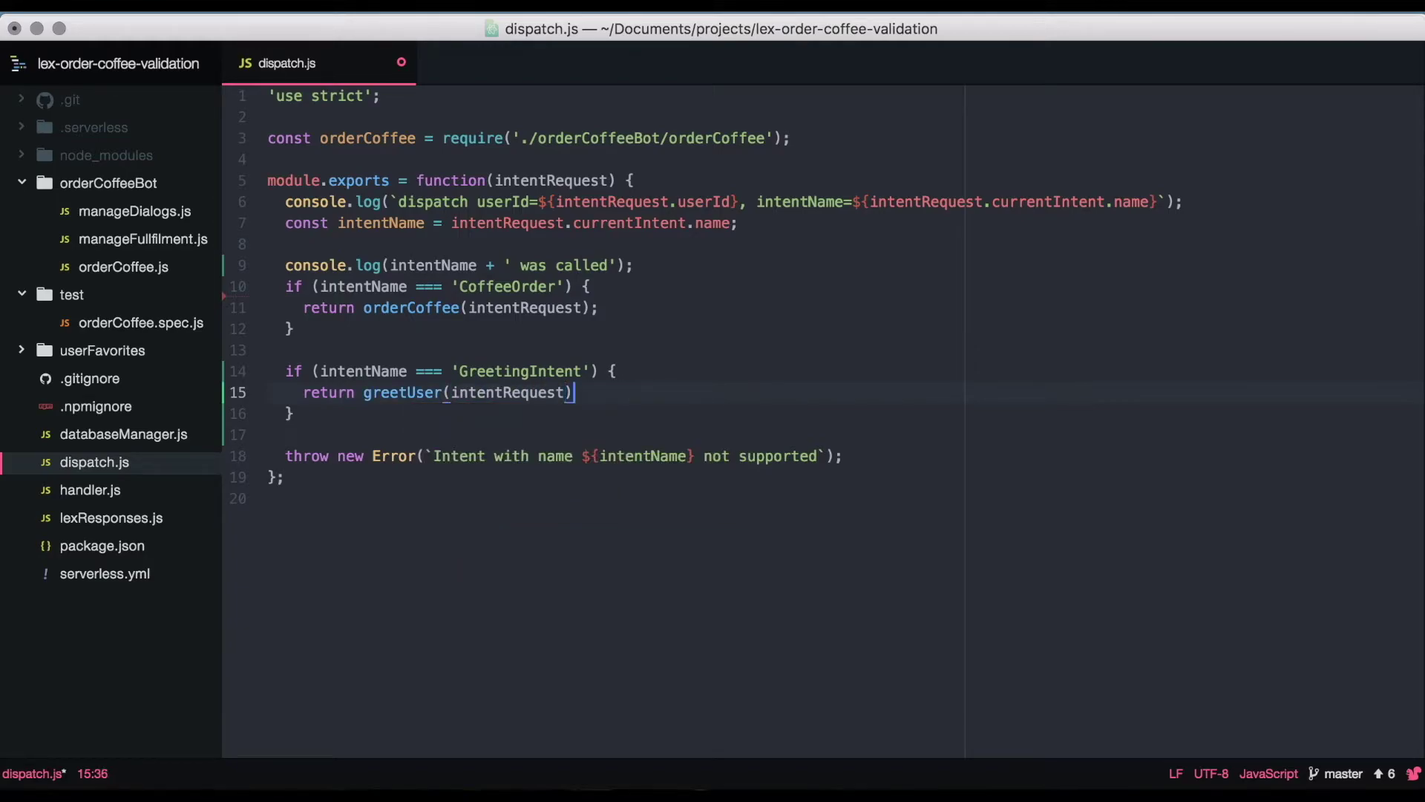
text(;)
click(318, 158)
text(const )
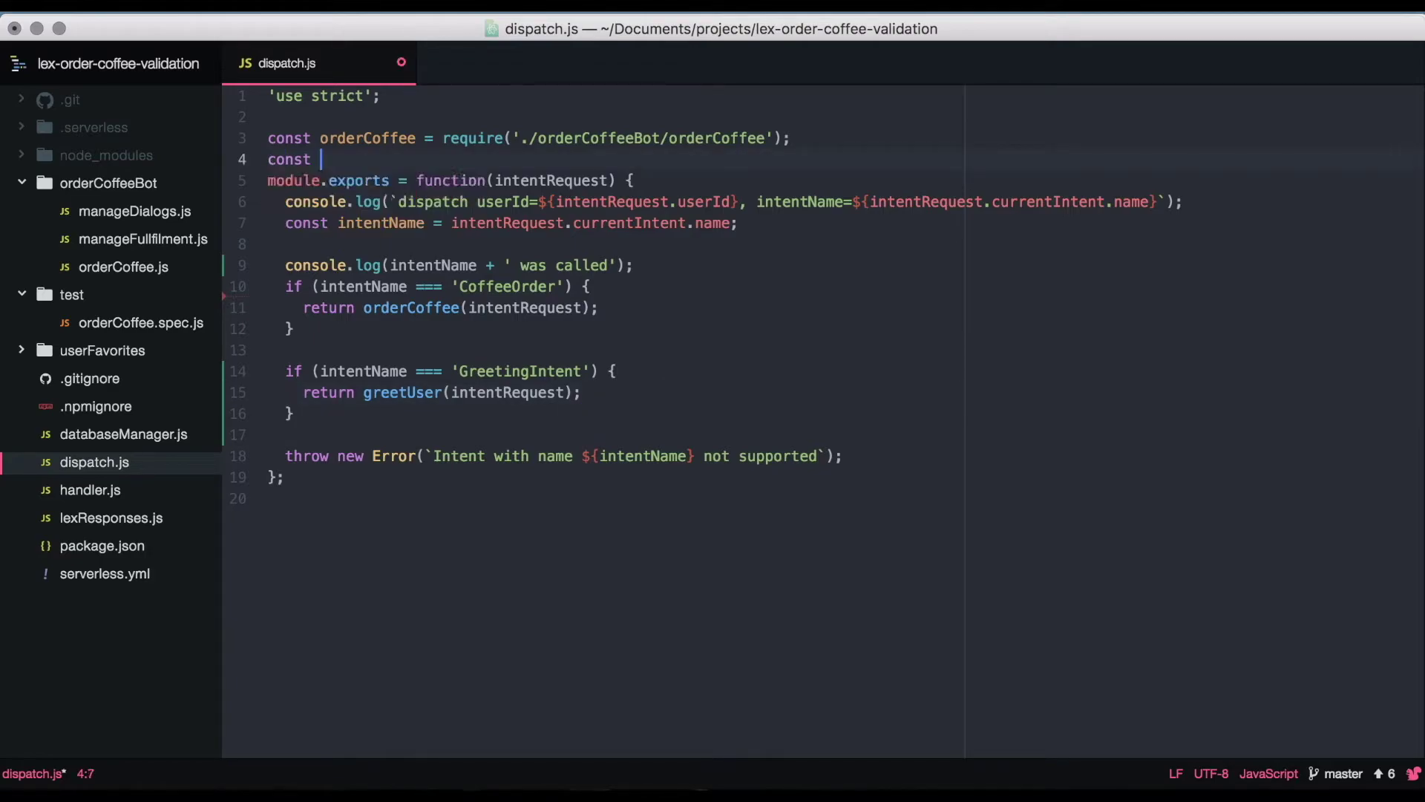
text(greet)
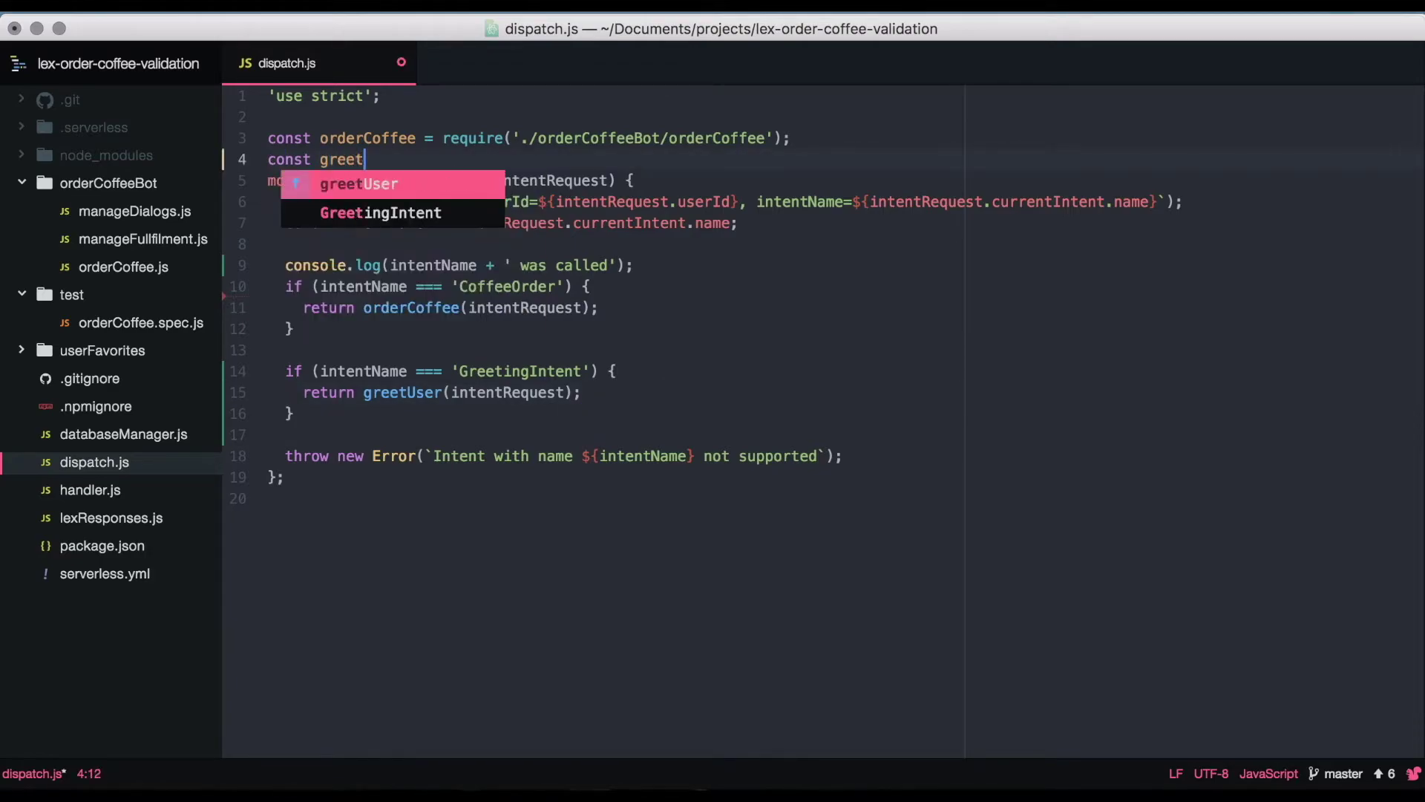
text(U)
key(Tab)
text(= )
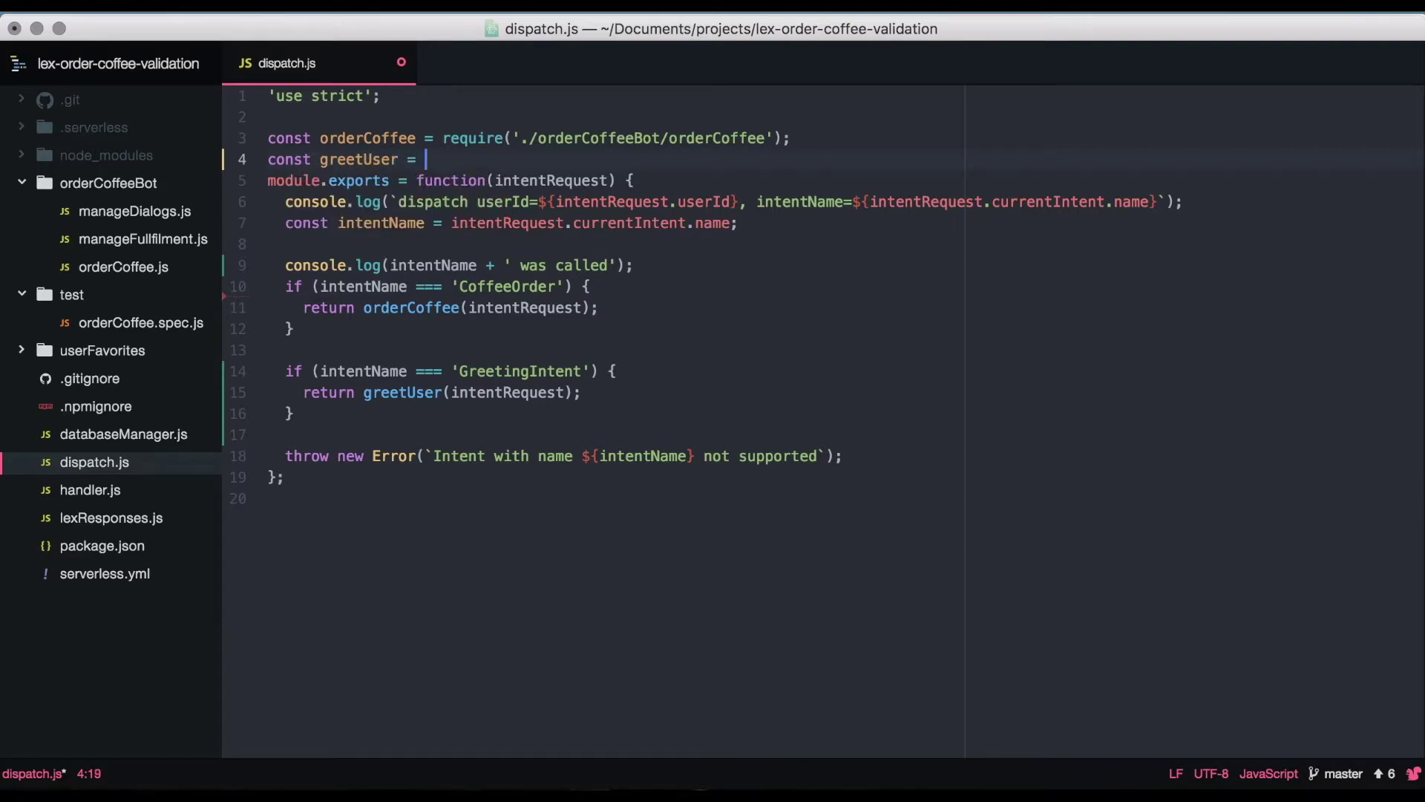
text(require()
text(')
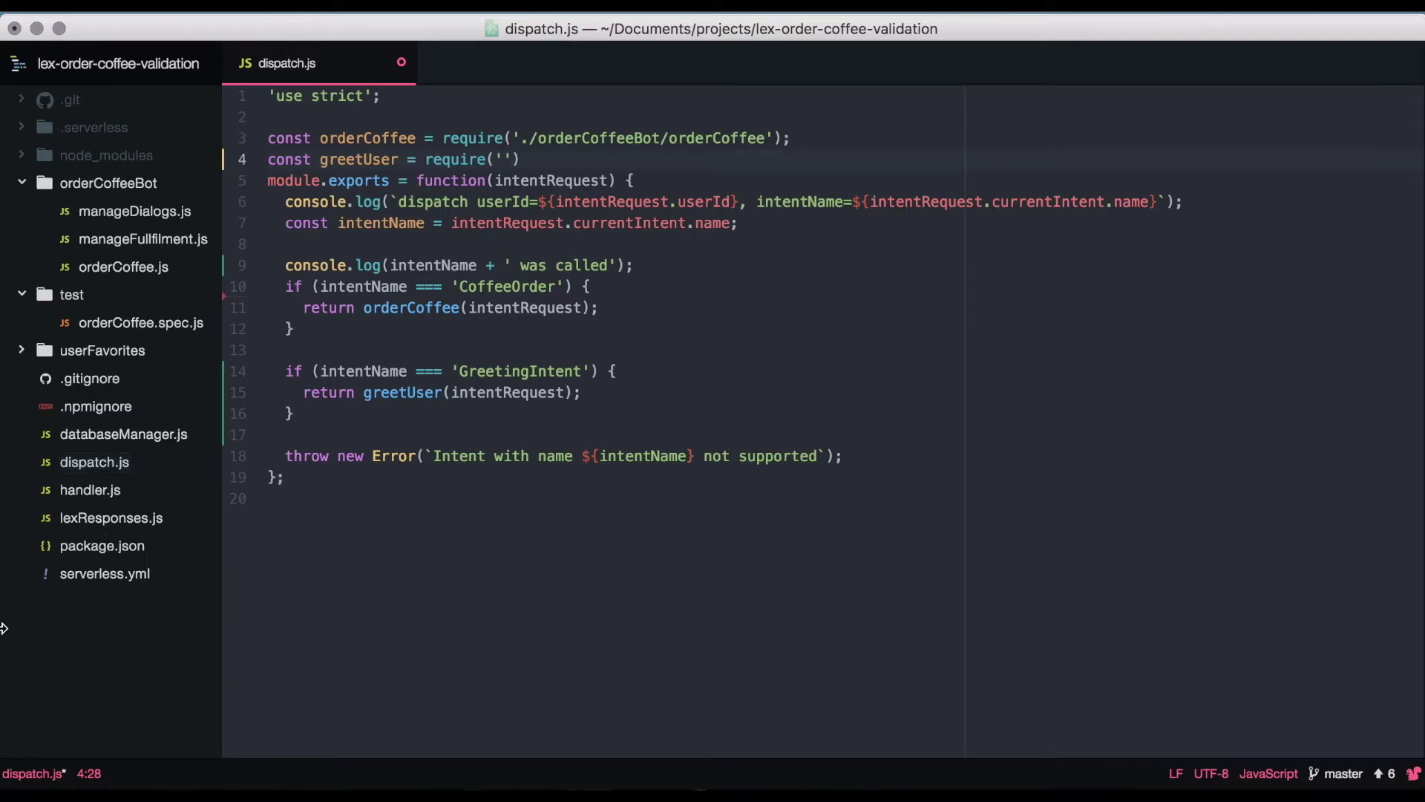
Step: Create greetUser.js in the project and paste in the fulfillment handler code
right_click(135, 634)
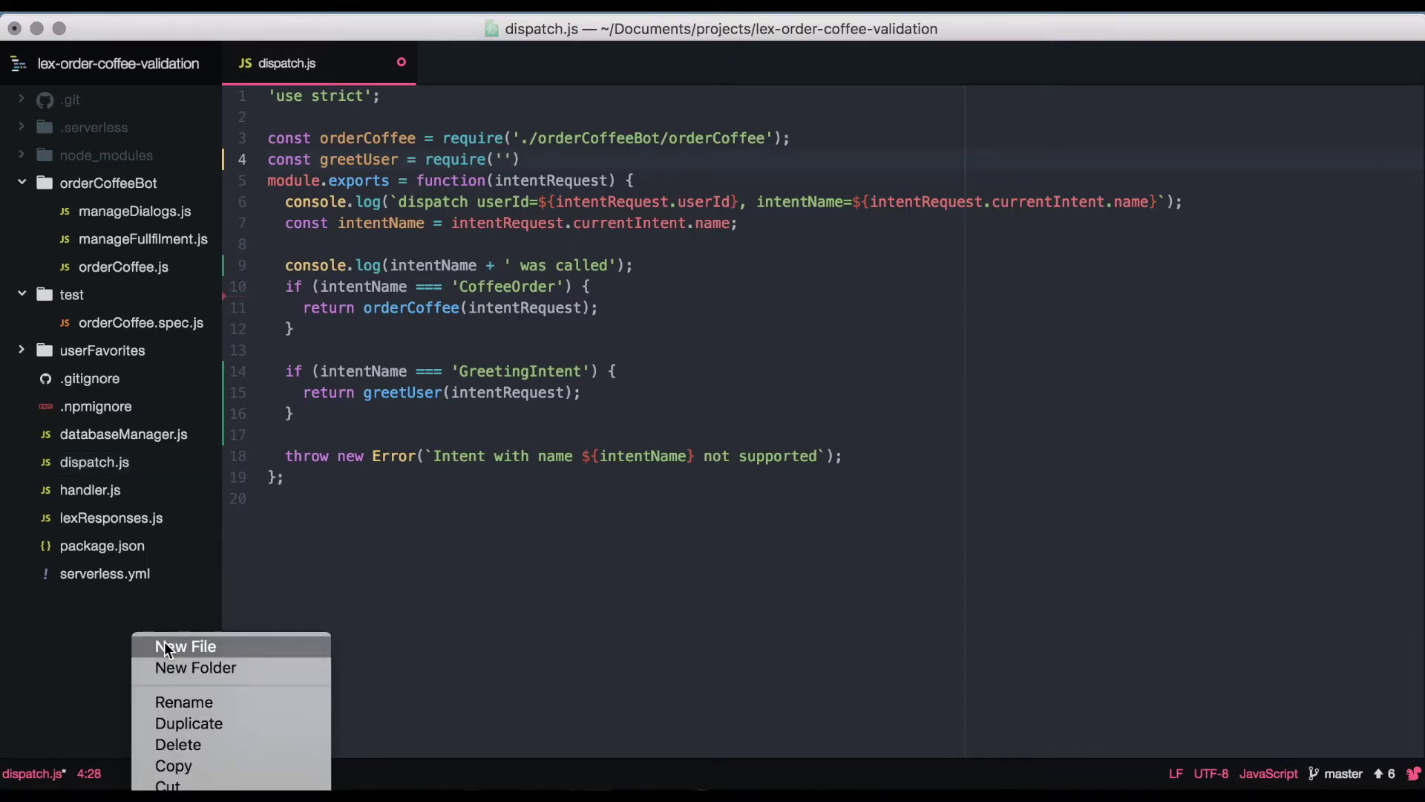
click(163, 647)
text(gret)
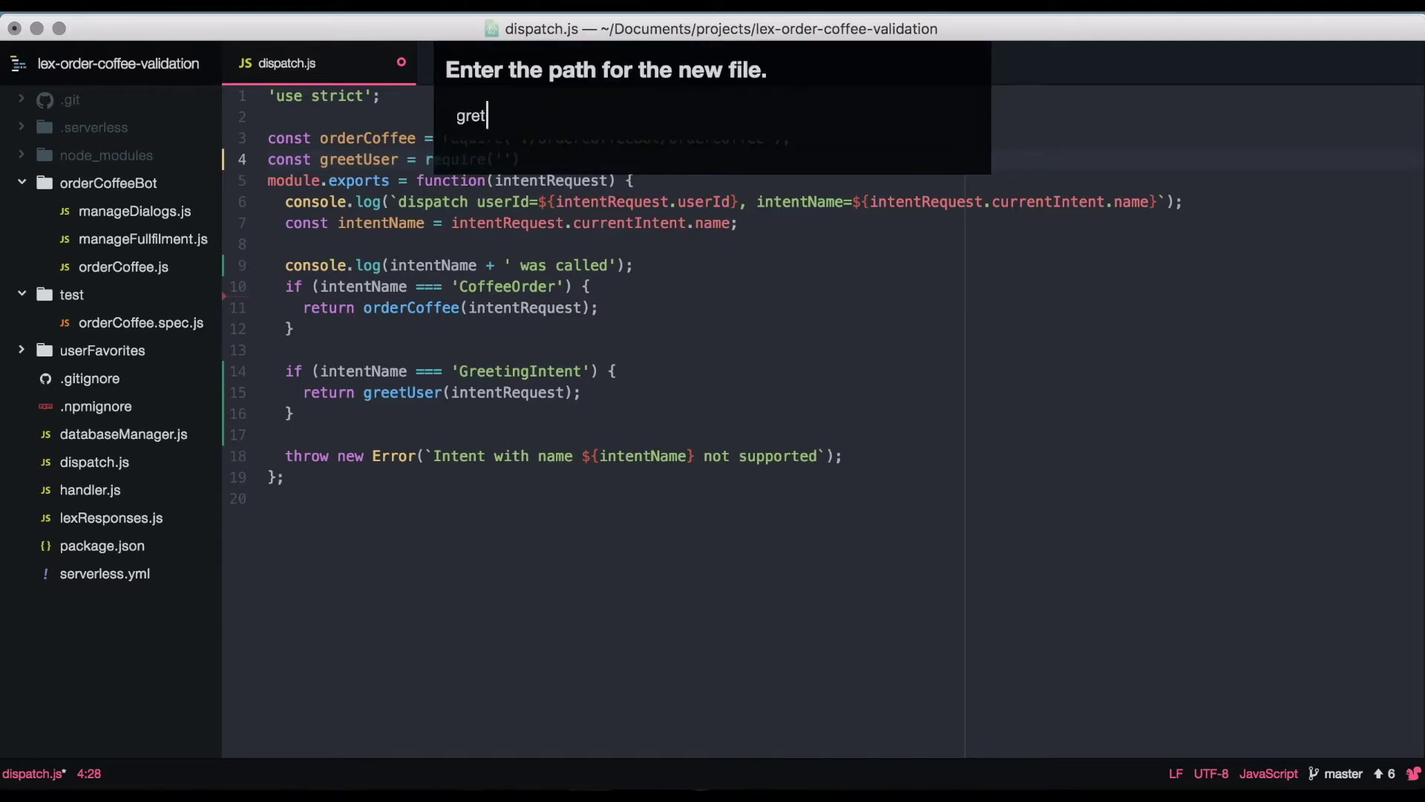
text(tUse)
text(r.js)
key(Return)
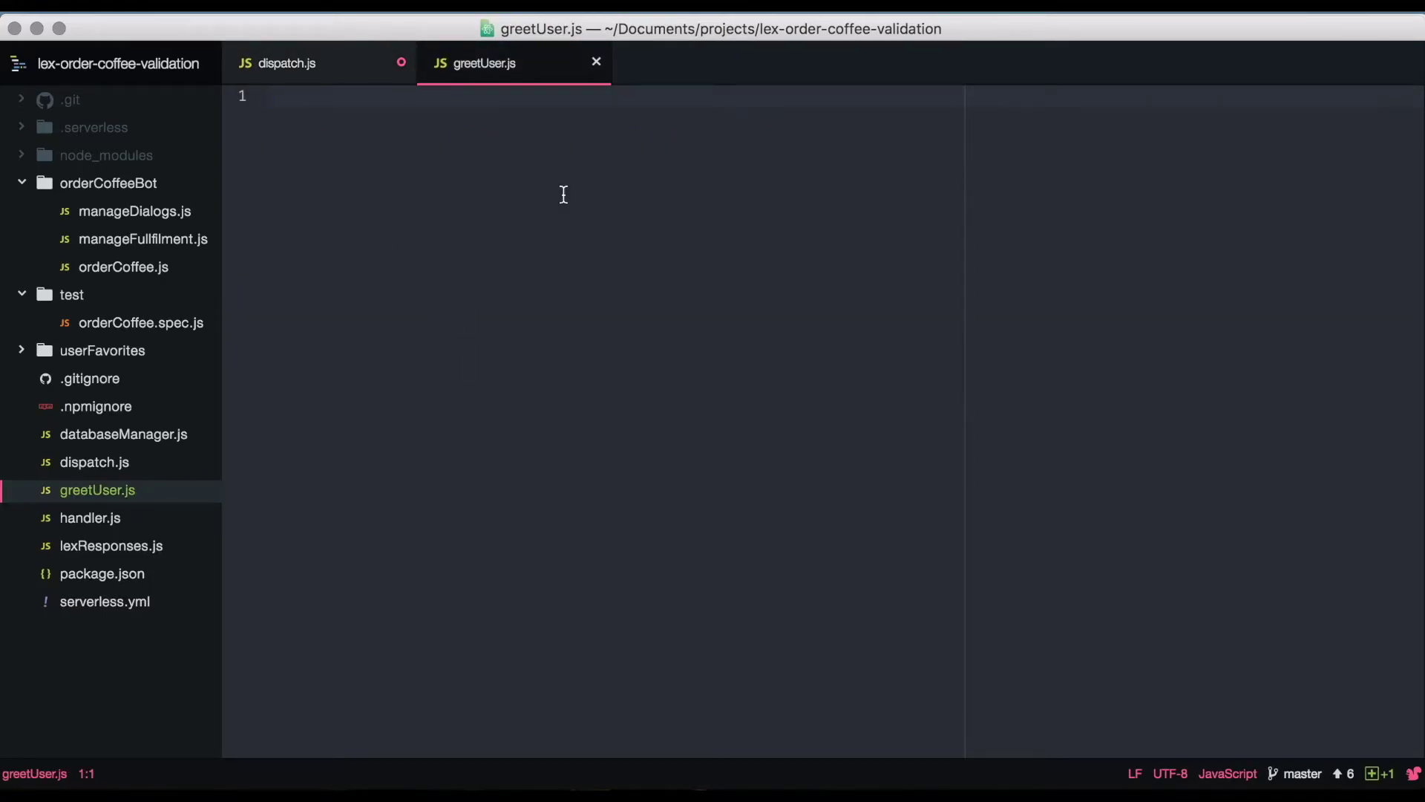
text(const lexResponses = require('./lexResponses');  module.exports = function(intentRequest) {   const source = intentRequest.invocationSource;    if (source === 'FulfillmentCodeHook') {     return Promise.resolve(lexResponses.close(intentRequest.sessionAttributes, 'Fulfilled', null));   } };)
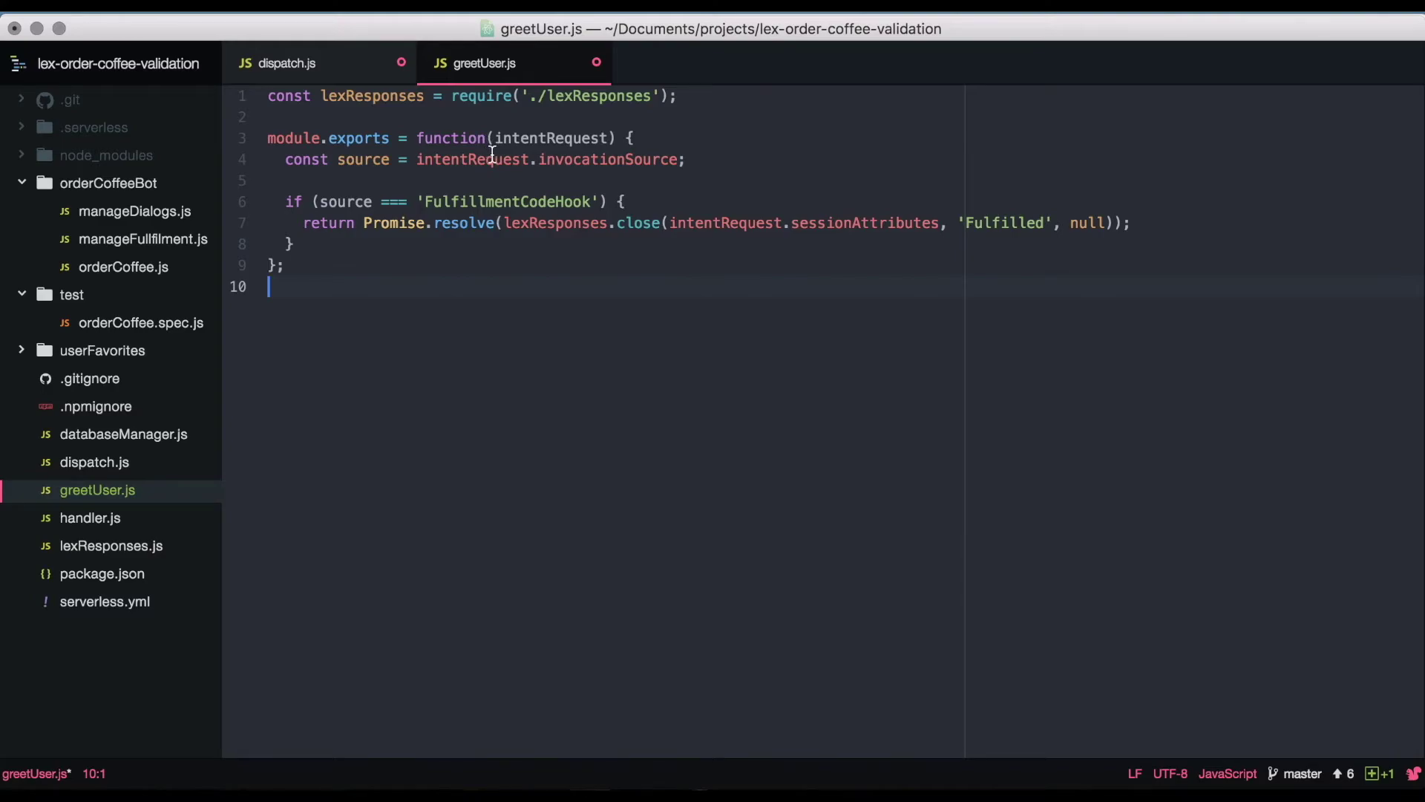
Step: Highlight intentRequest and lexResponses to explain the handler, and save greetUser.js
click(491, 158)
double_click(491, 158)
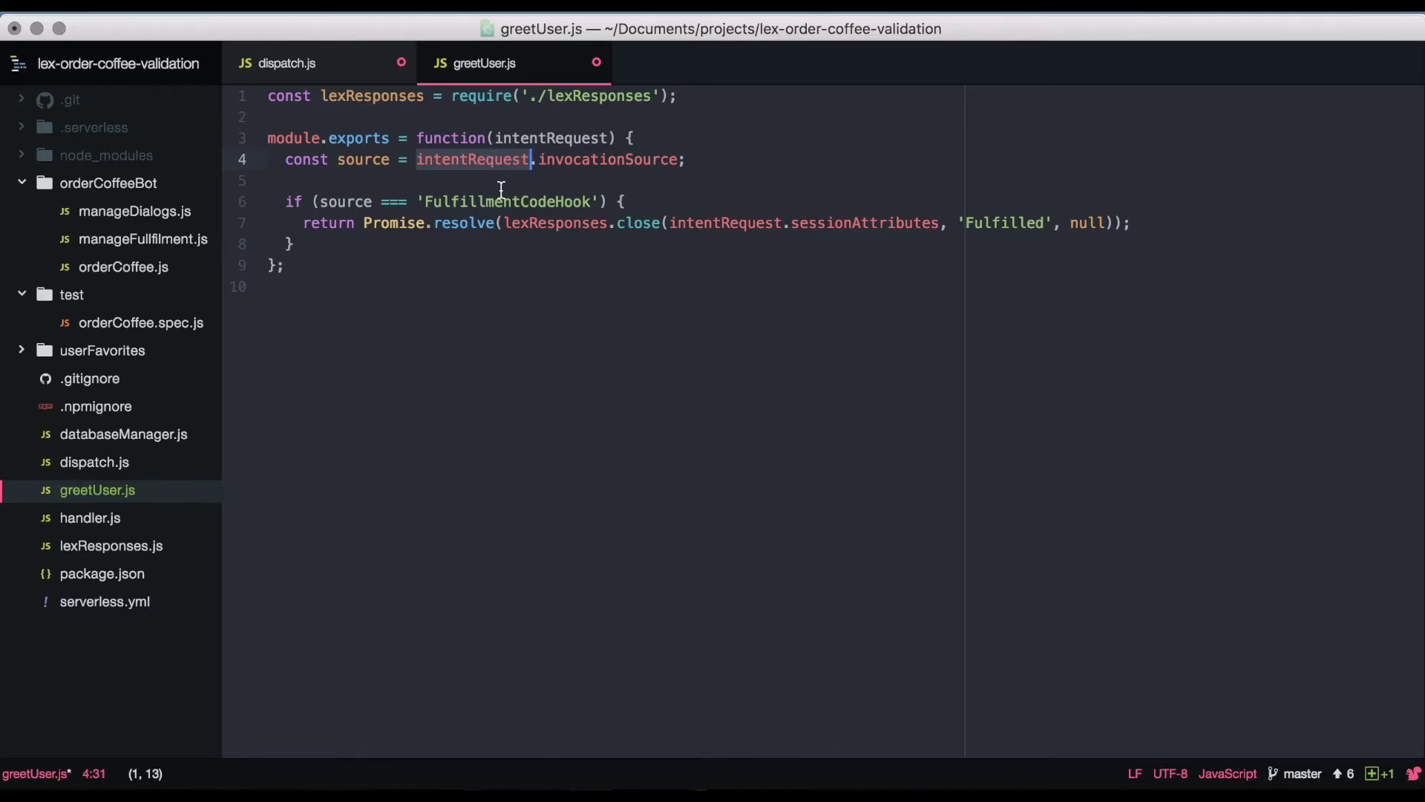
click(502, 187)
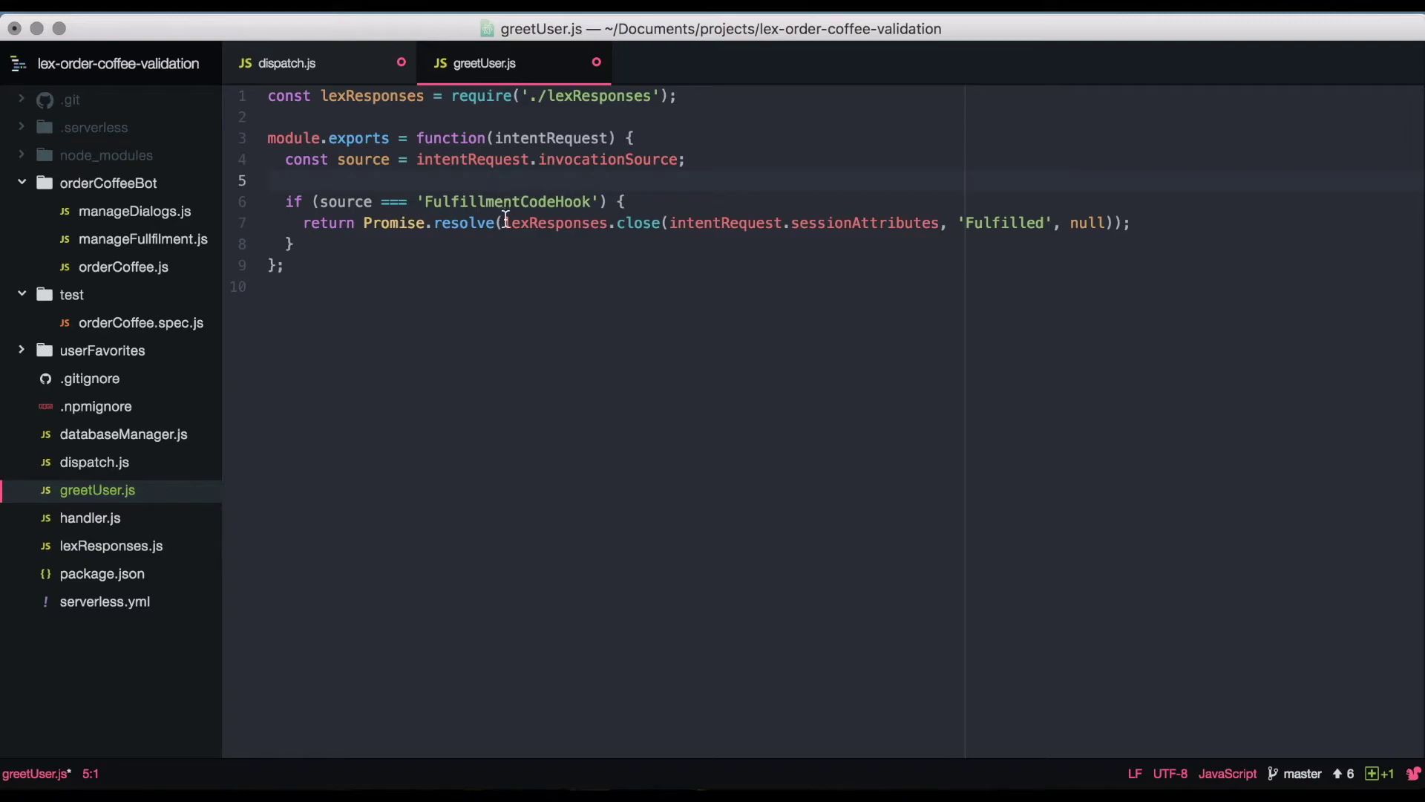
click(505, 221)
double_click(504, 221)
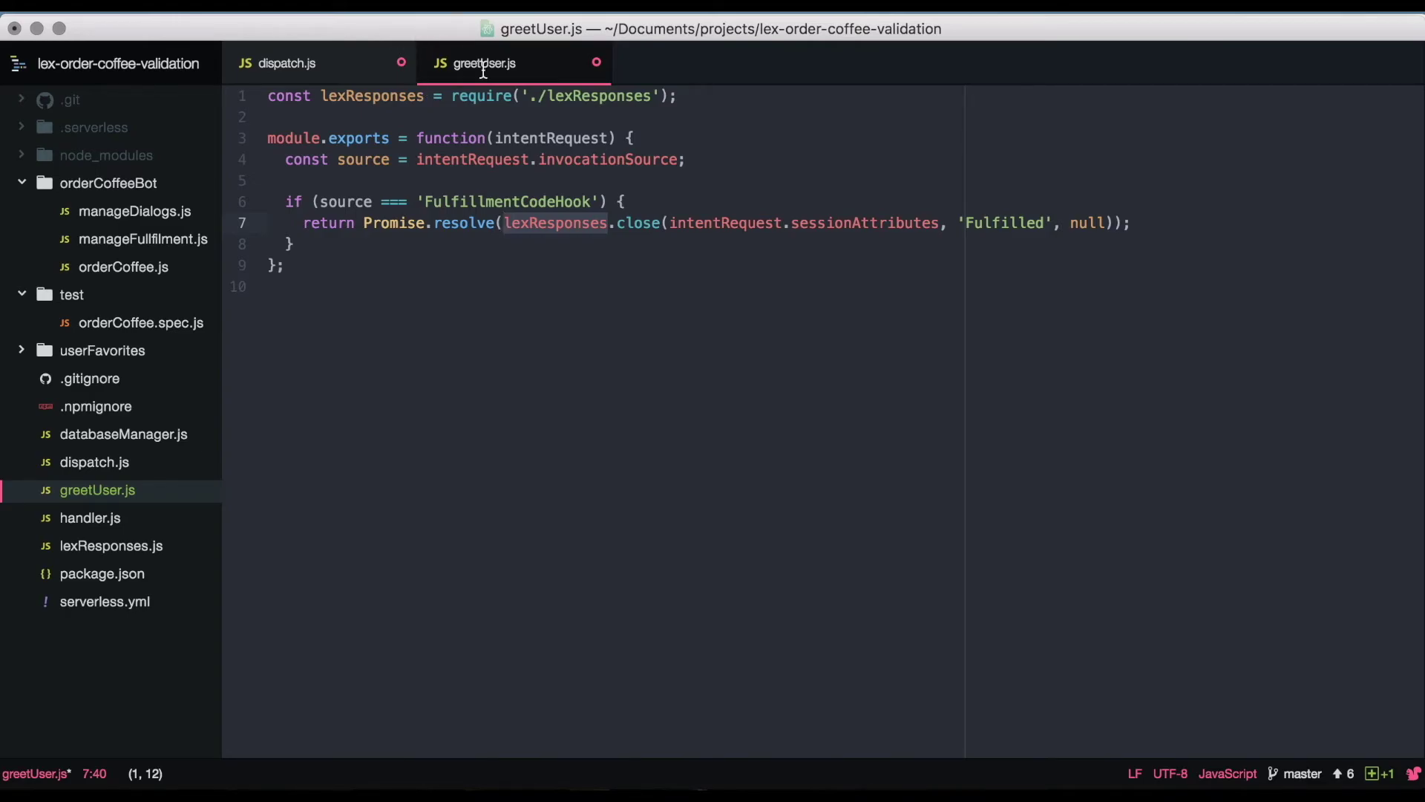
key(super+s)
click(510, 159)
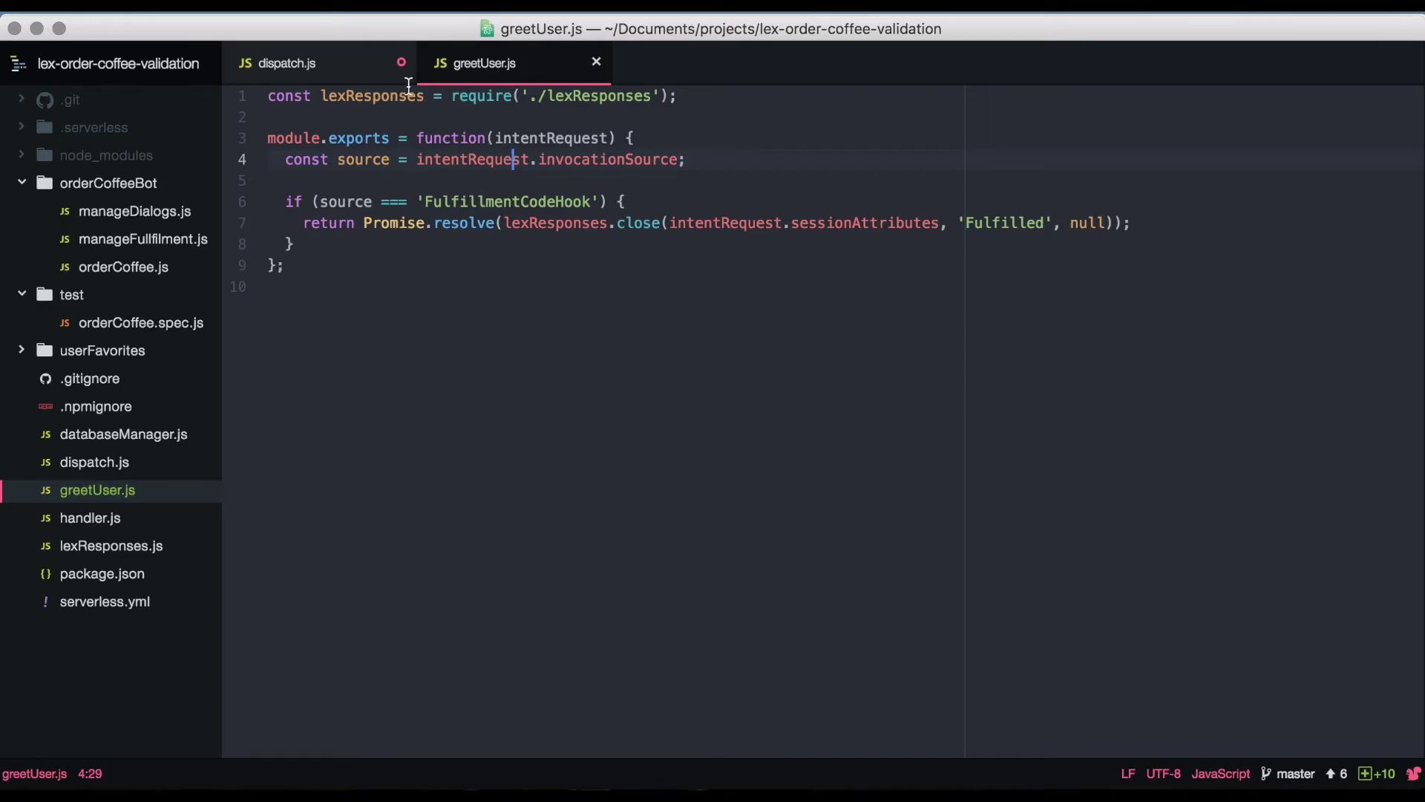
Step: In dispatch.js, add a semicolon and a blank line, and begin the './greetUser' path
click(357, 63)
click(279, 477)
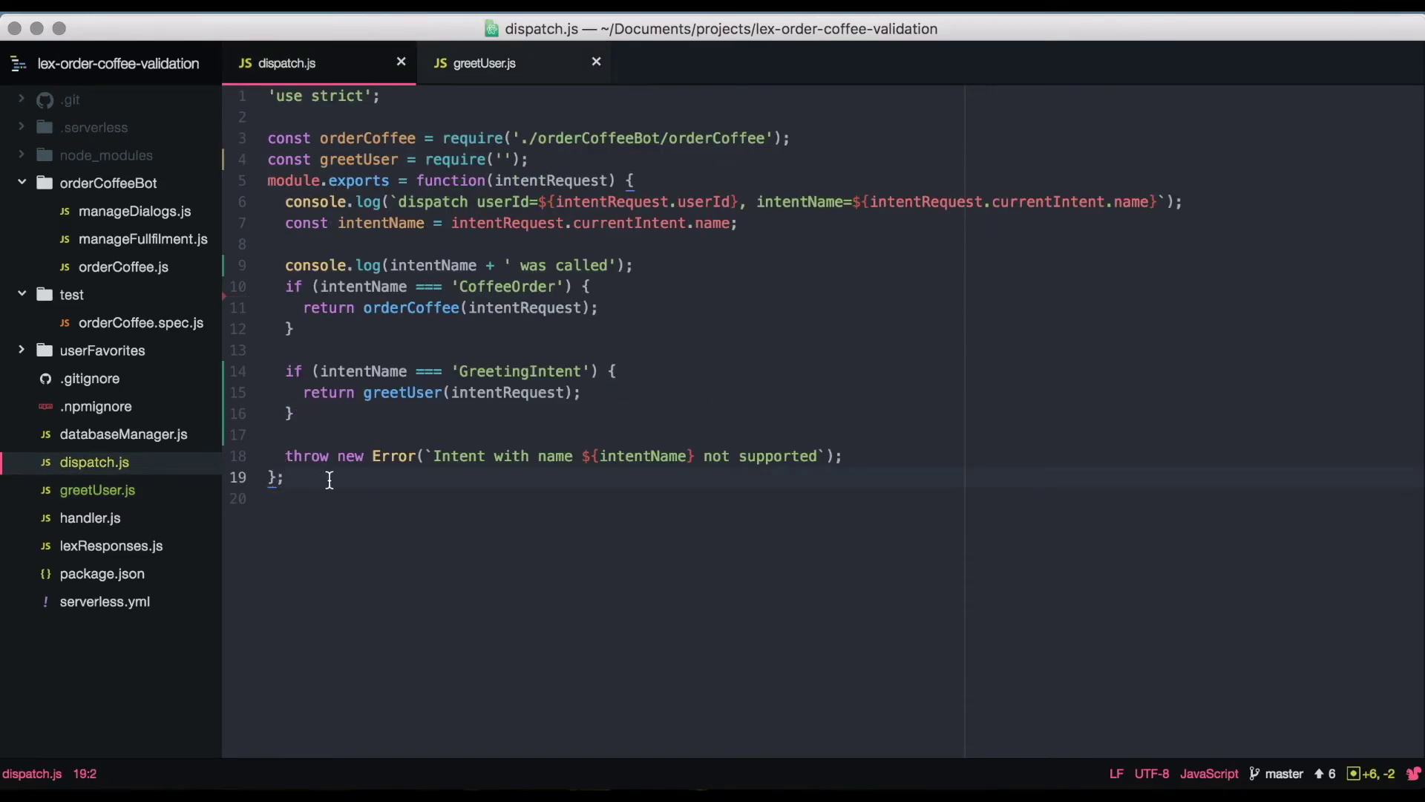
text(;)
click(531, 159)
key(Return)
click(501, 160)
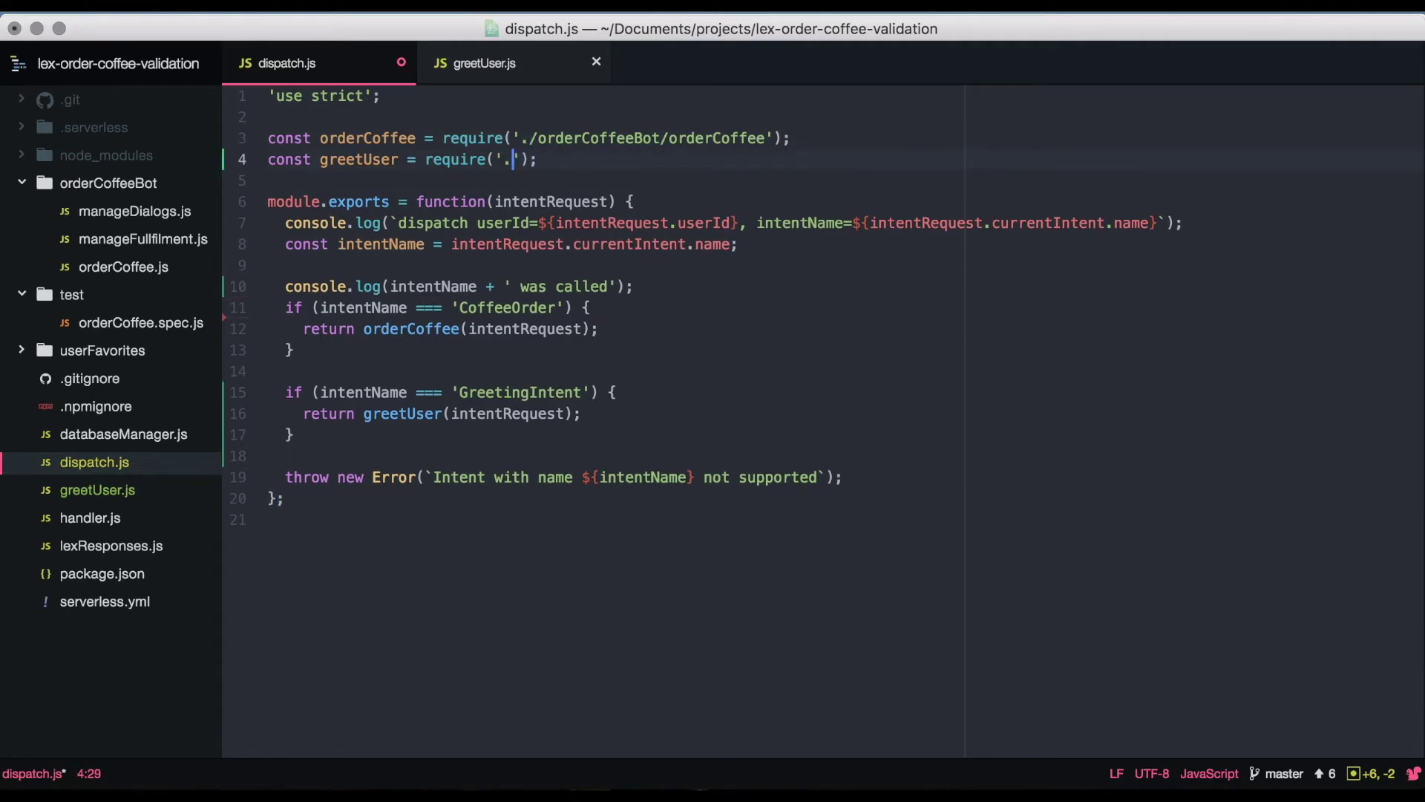
text(./)
text(greetUser)
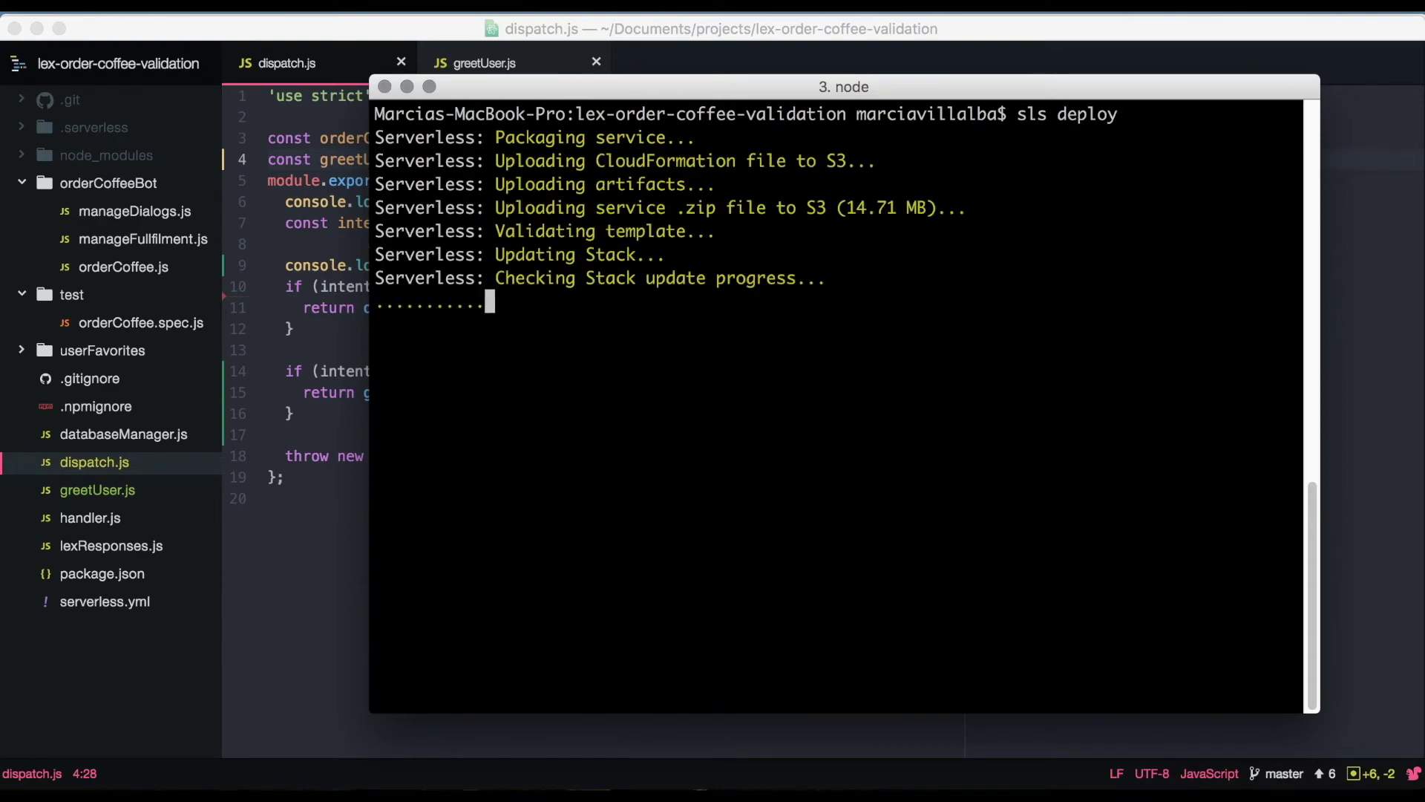
Step: Deploy the service with sls deploy and select the deployed intents function name
double_click(602, 559)
text(i will like to order a large la)
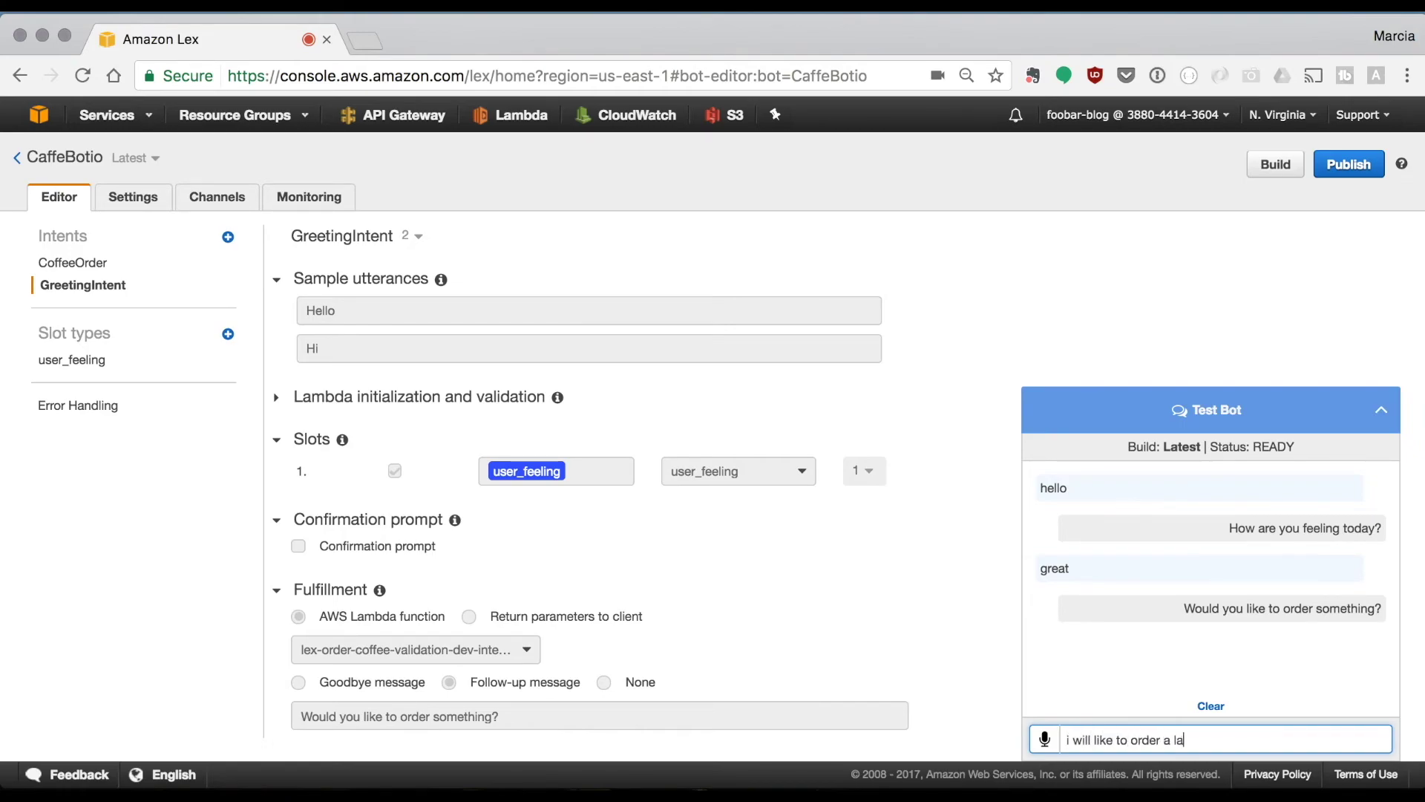
text(te)
Step: Place and confirm a large latte order, then clear the test chat
key(Return)
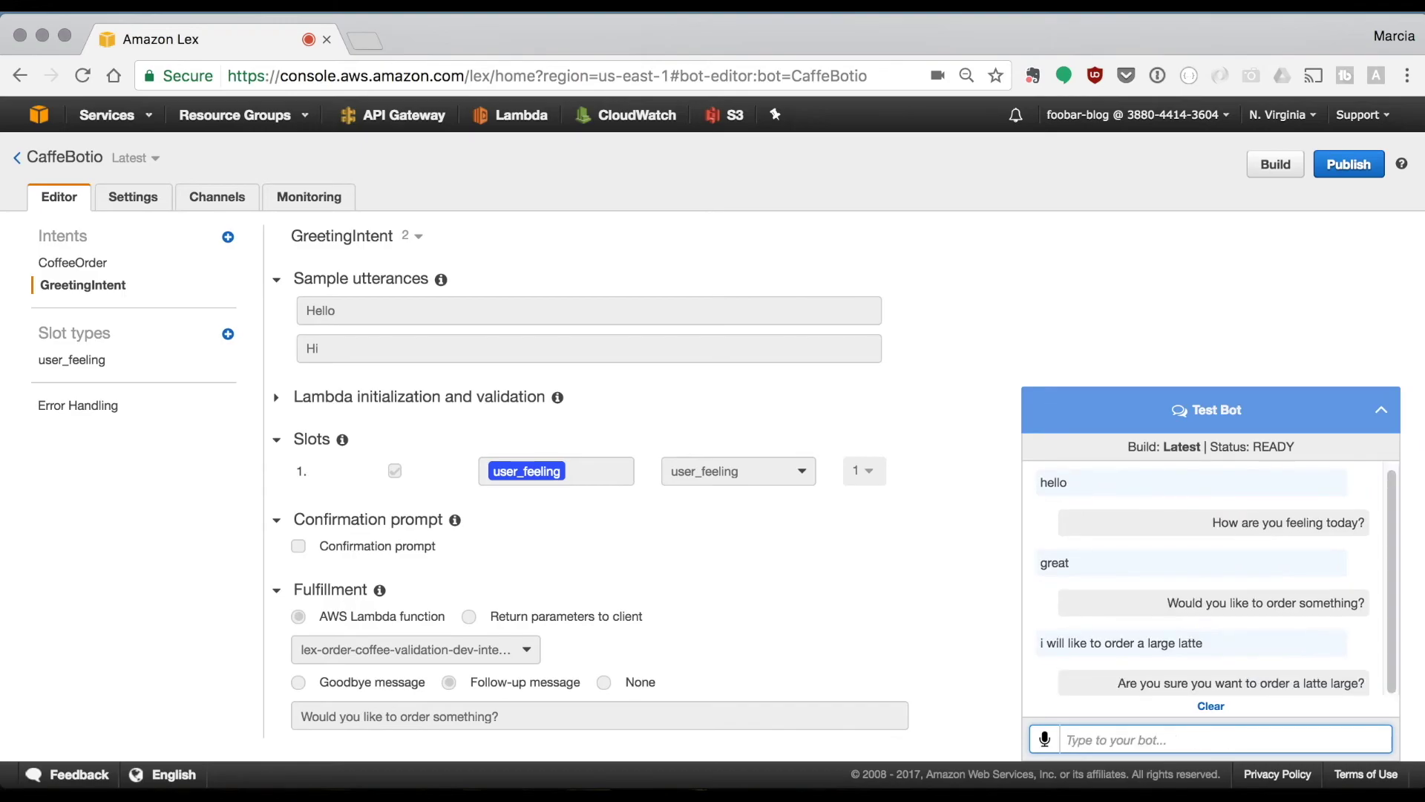
text(s)
key(Return)
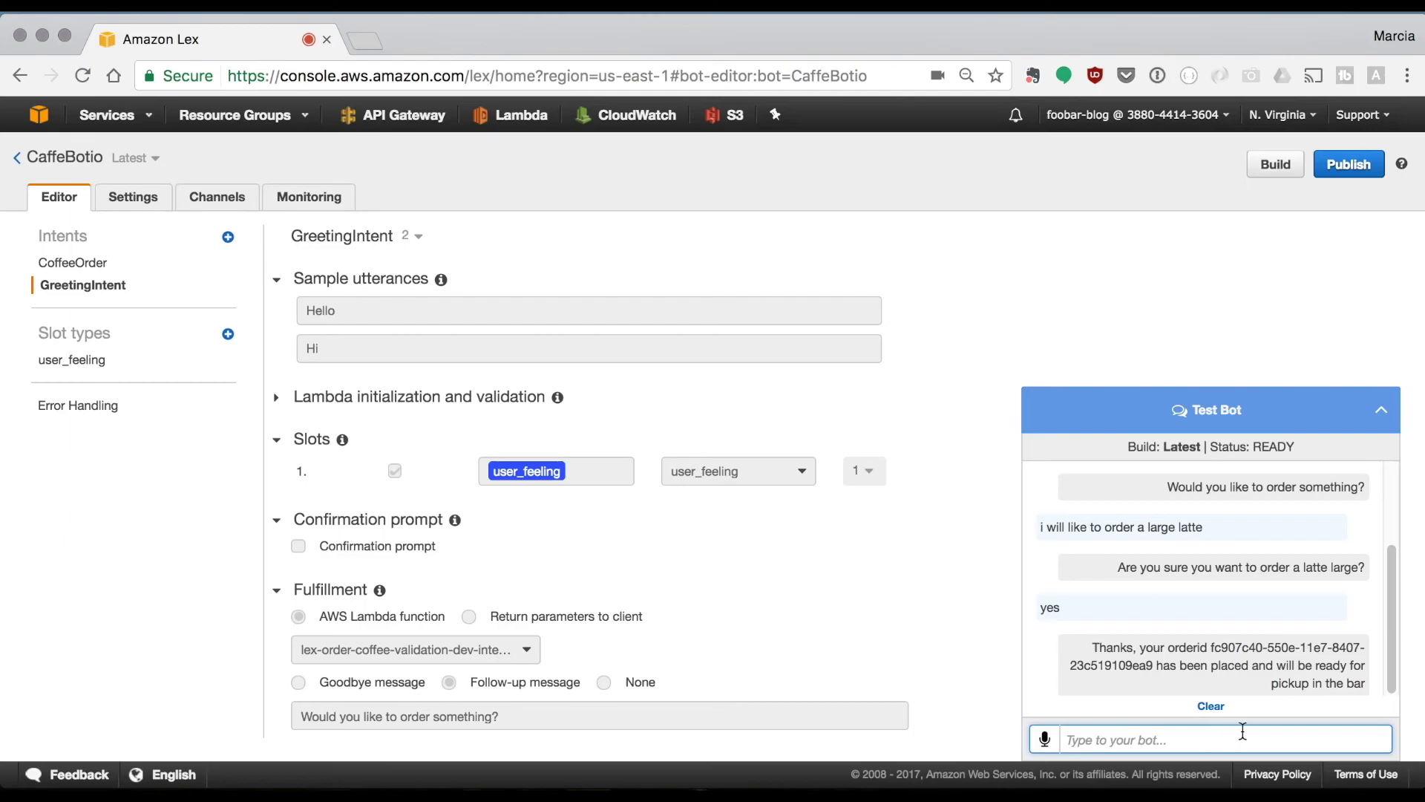
click(1208, 708)
text(hello)
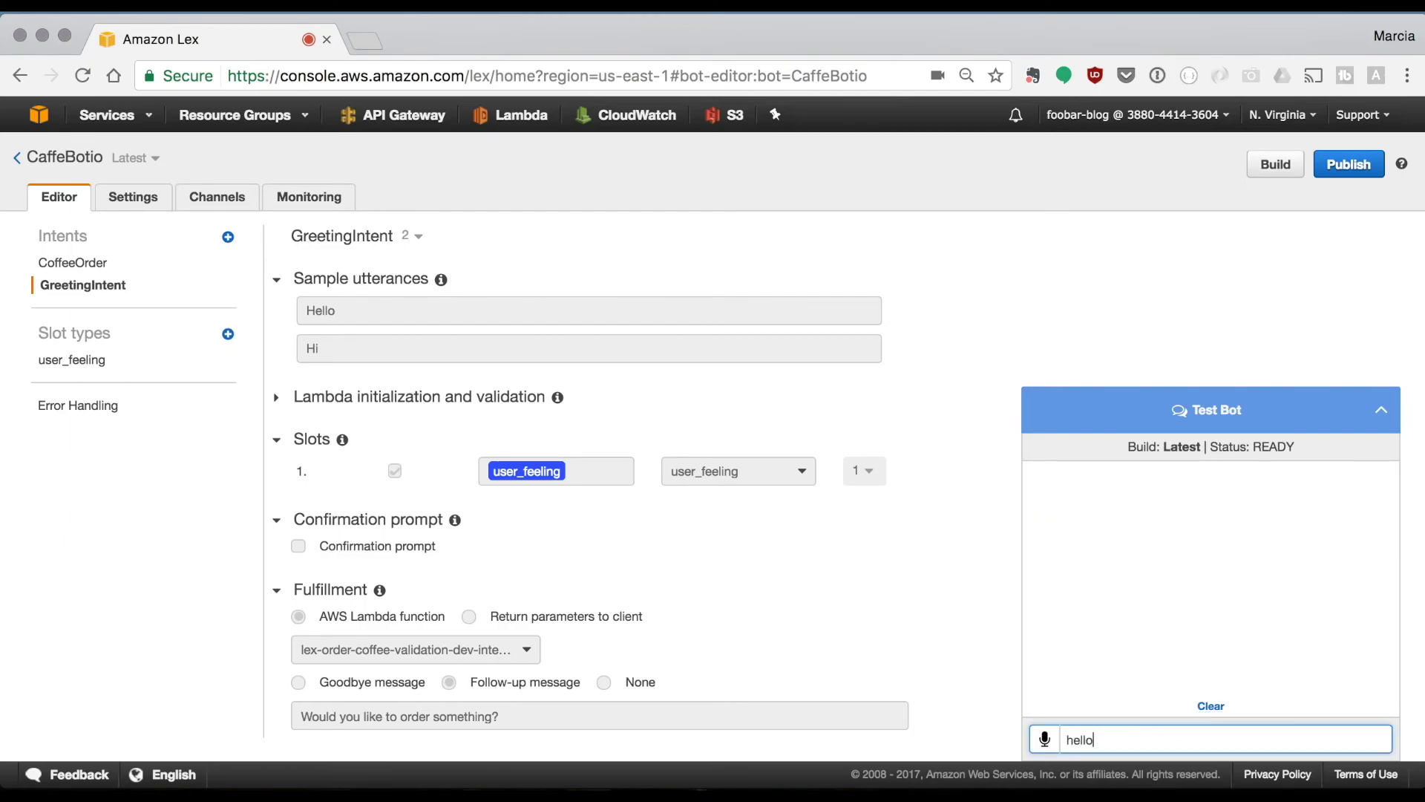
text(great)
Step: Greet the bot with 'hello', reply 'great', and answer 'no' to ordering
key(Return)
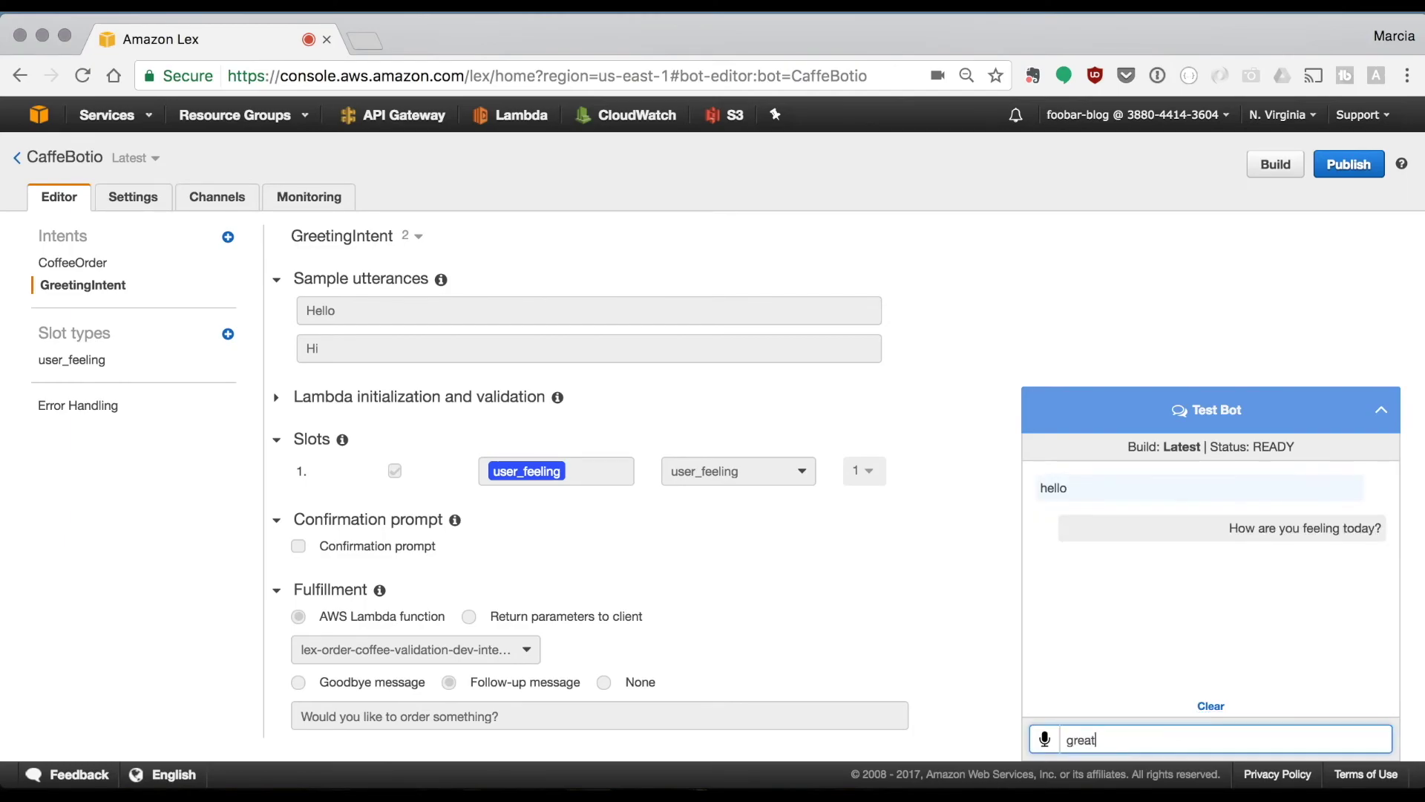
text(no)
key(Return)
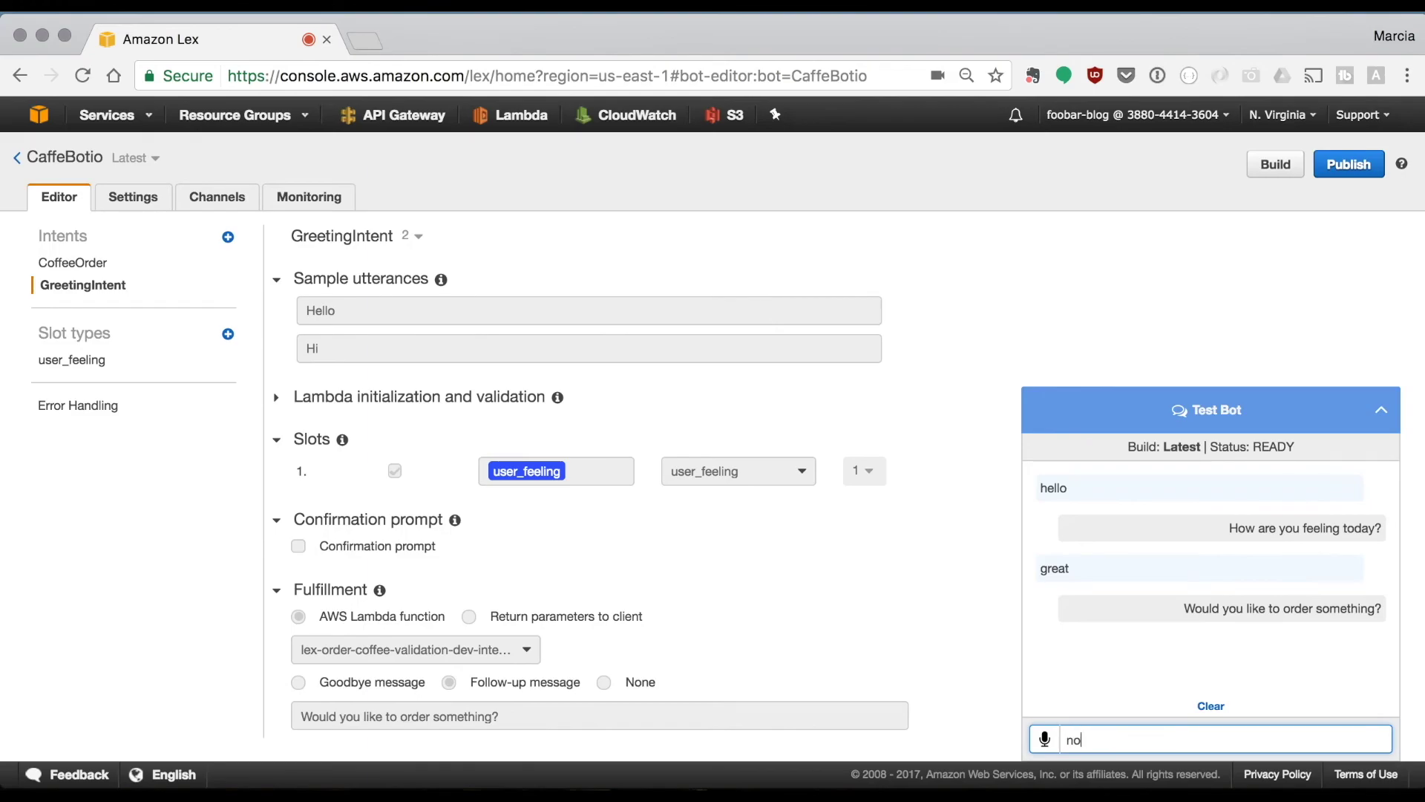
key(Return)
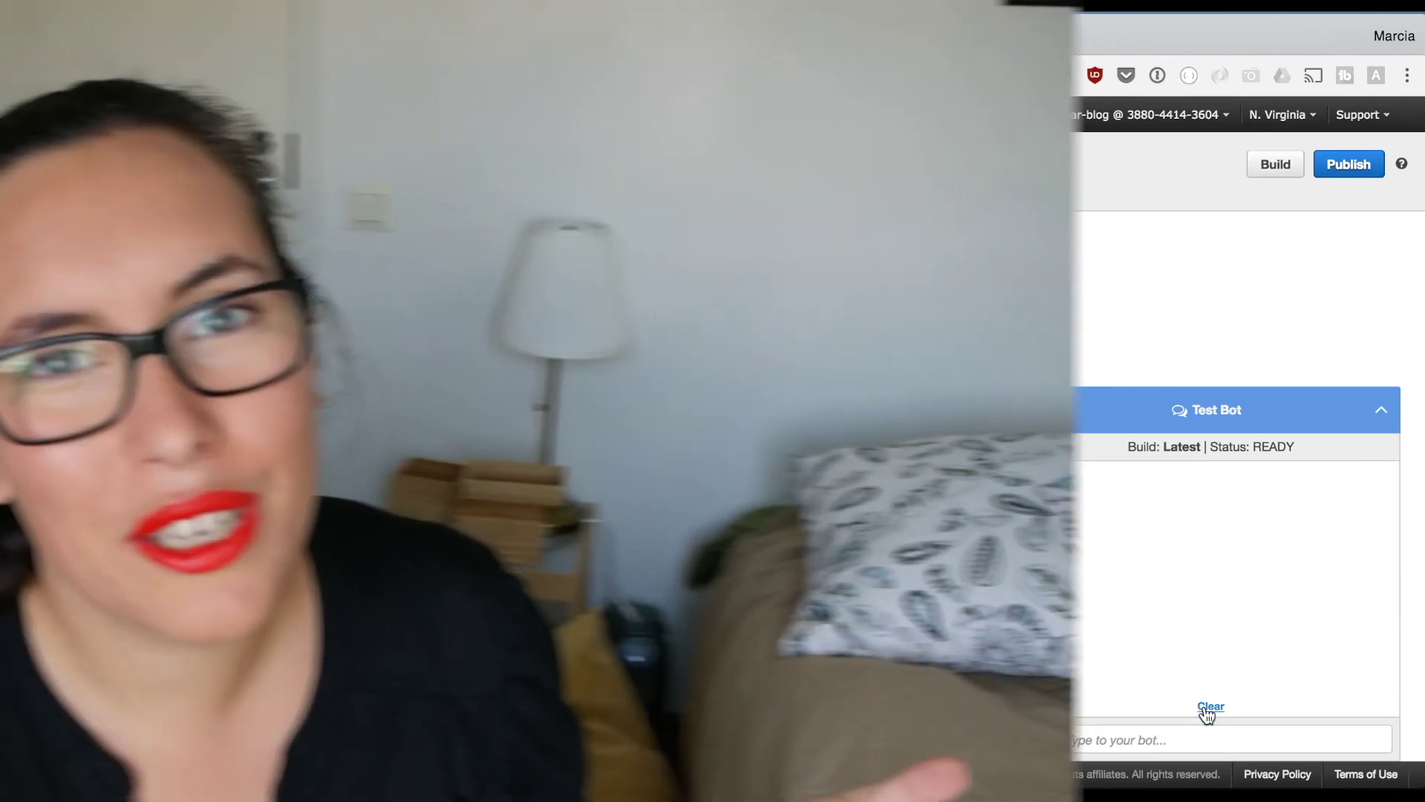